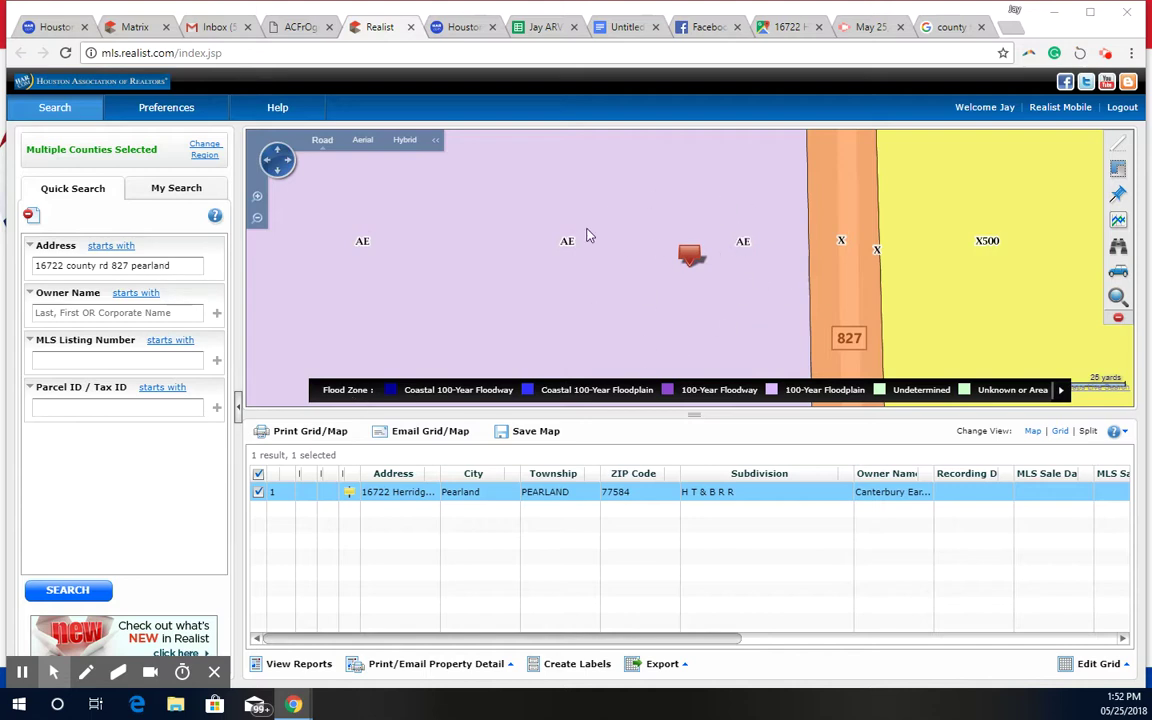
Open the property detail report for the single parcel found in the Realist search results
{"action": "double_click", "coordinate": [428, 492]}
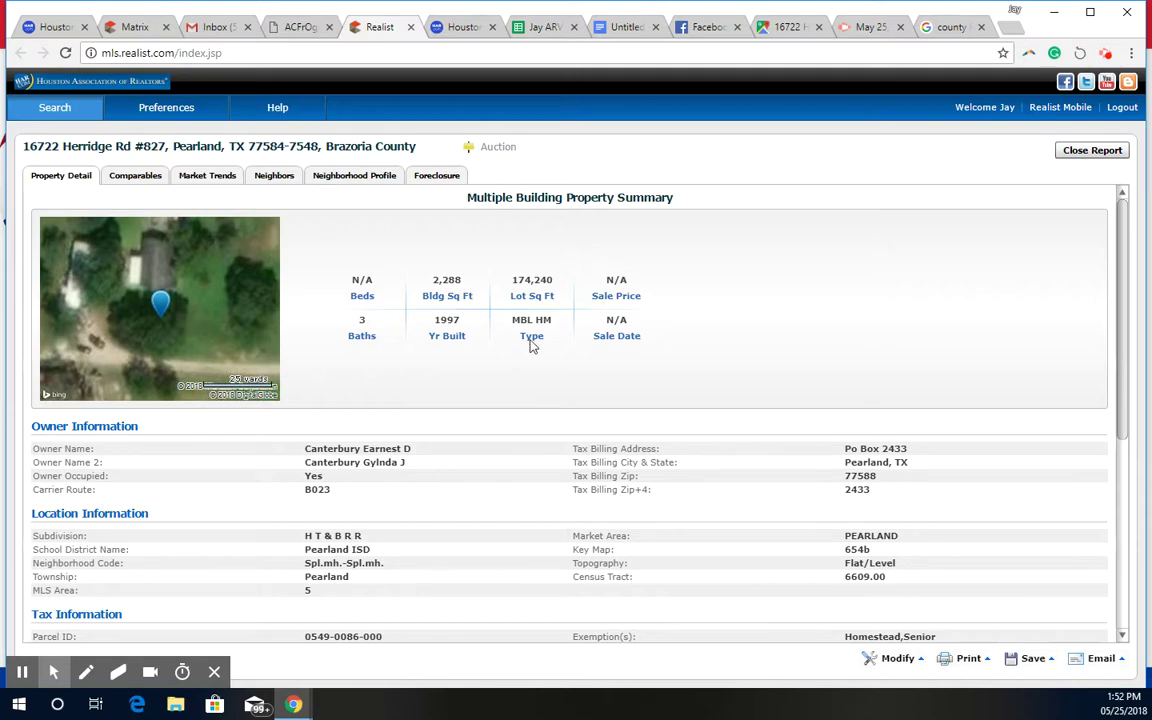
Switch to the Matrix search results and open the checked active listing in row 10, in the H T & B R R subdivision
{"action": "left_click", "coordinate": [136, 27]}
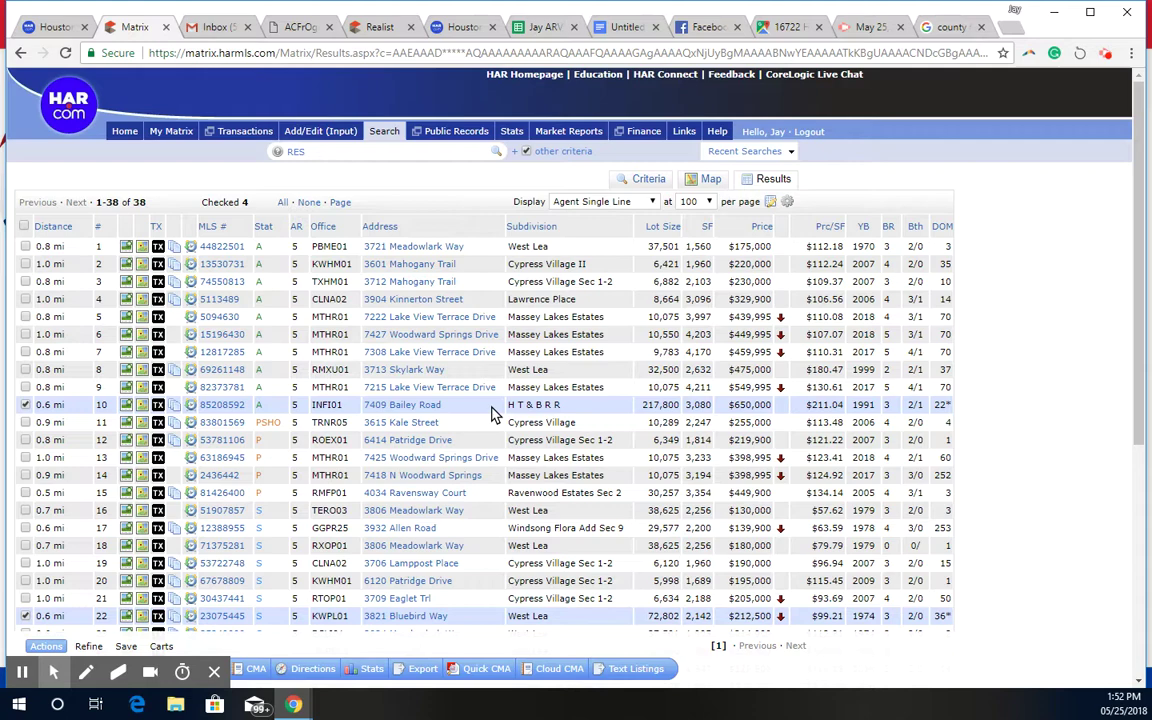
{"action": "scroll", "coordinate": [491, 410], "scroll_direction": "down", "scroll_amount": 1}
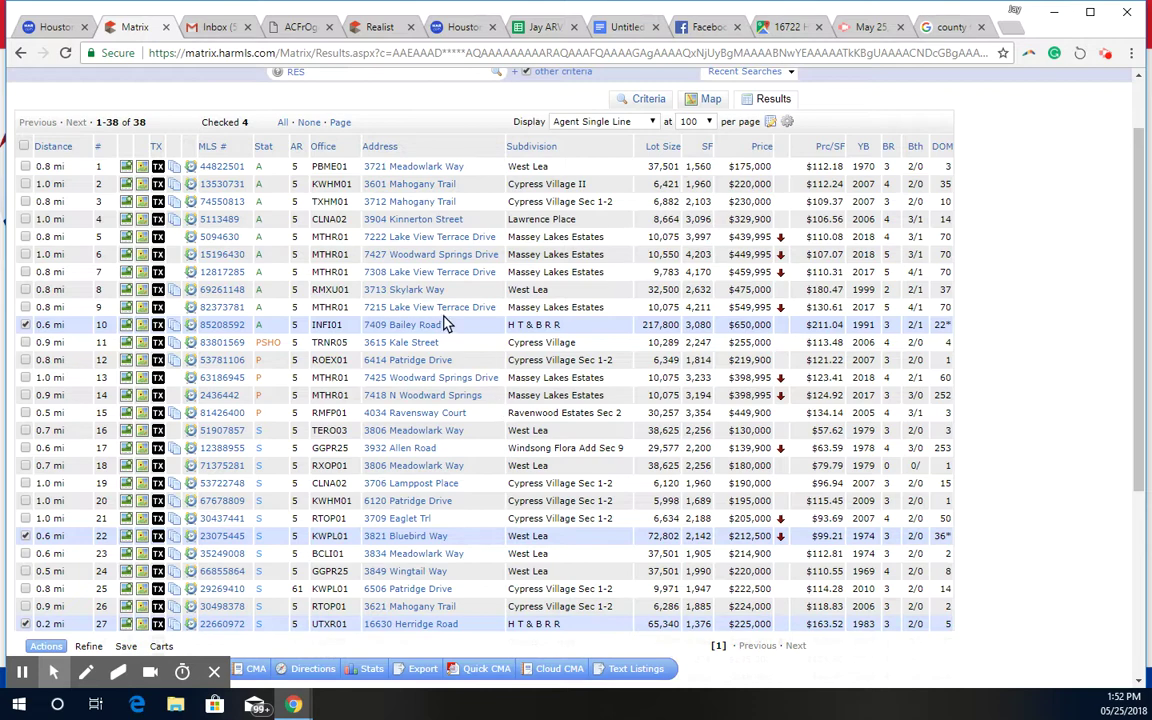
{"action": "left_click", "coordinate": [236, 326]}
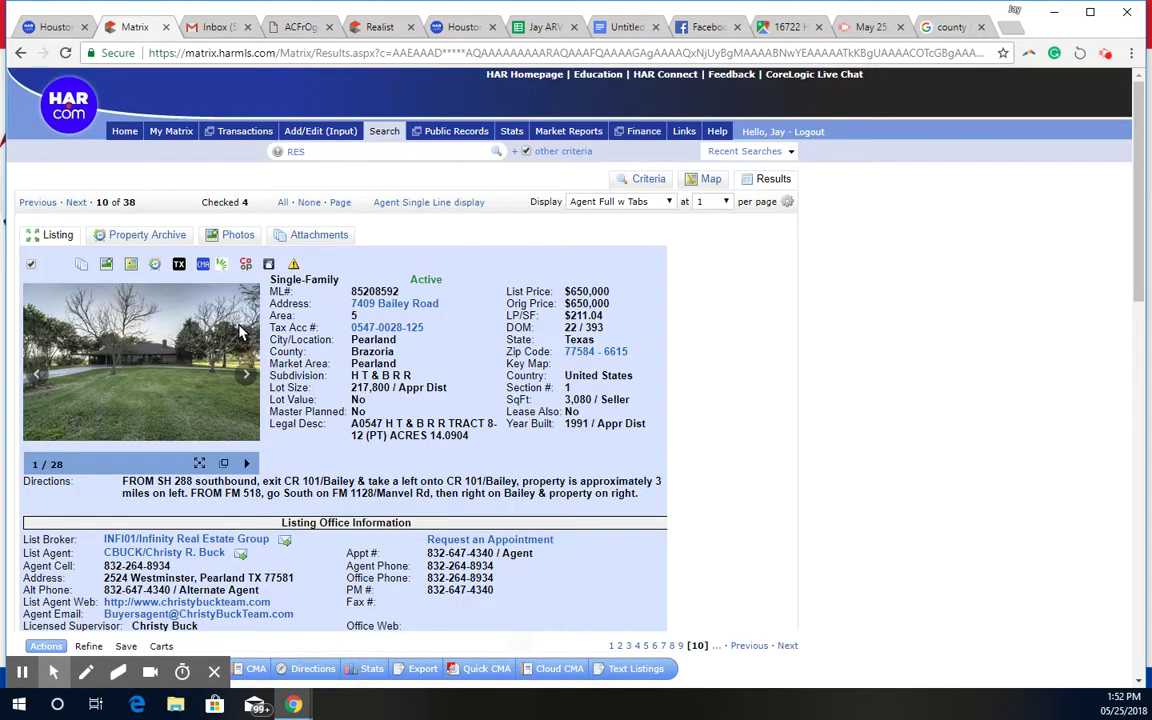
Browse the enlarged photos of the active H T & B R R listing, from the exterior through the master bath, and close the viewer
{"action": "left_click", "coordinate": [167, 380]}
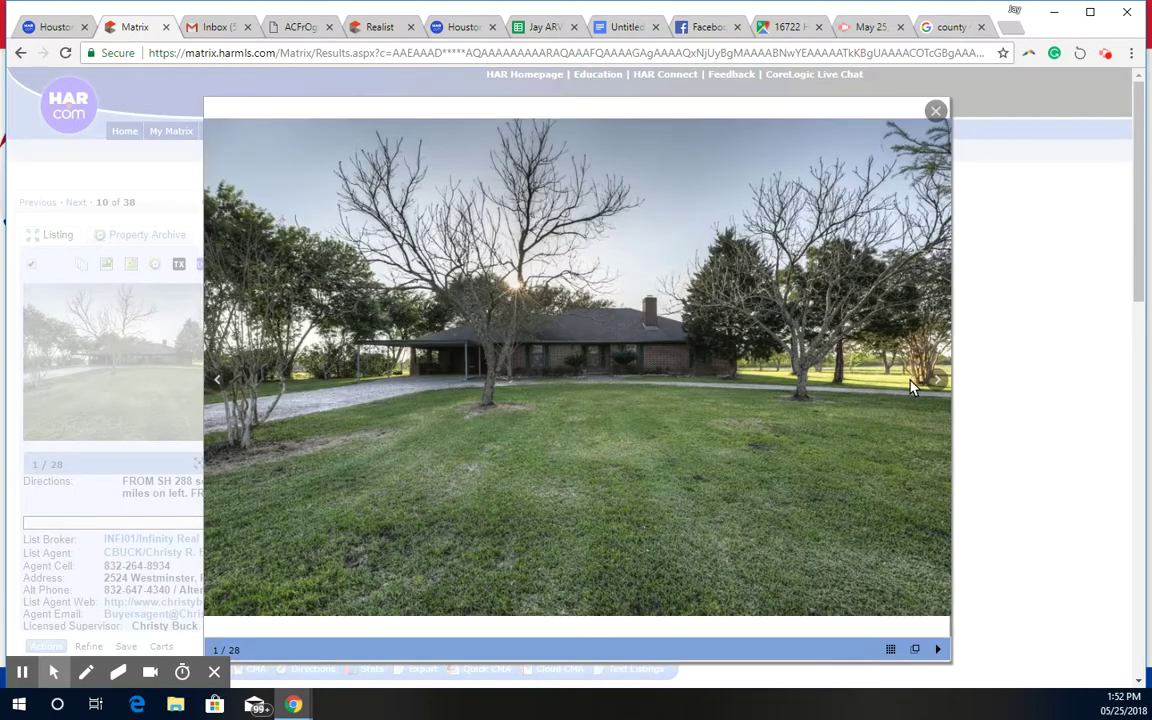
{"action": "left_click", "coordinate": [938, 383]}
{"action": "left_click", "coordinate": [938, 383]}
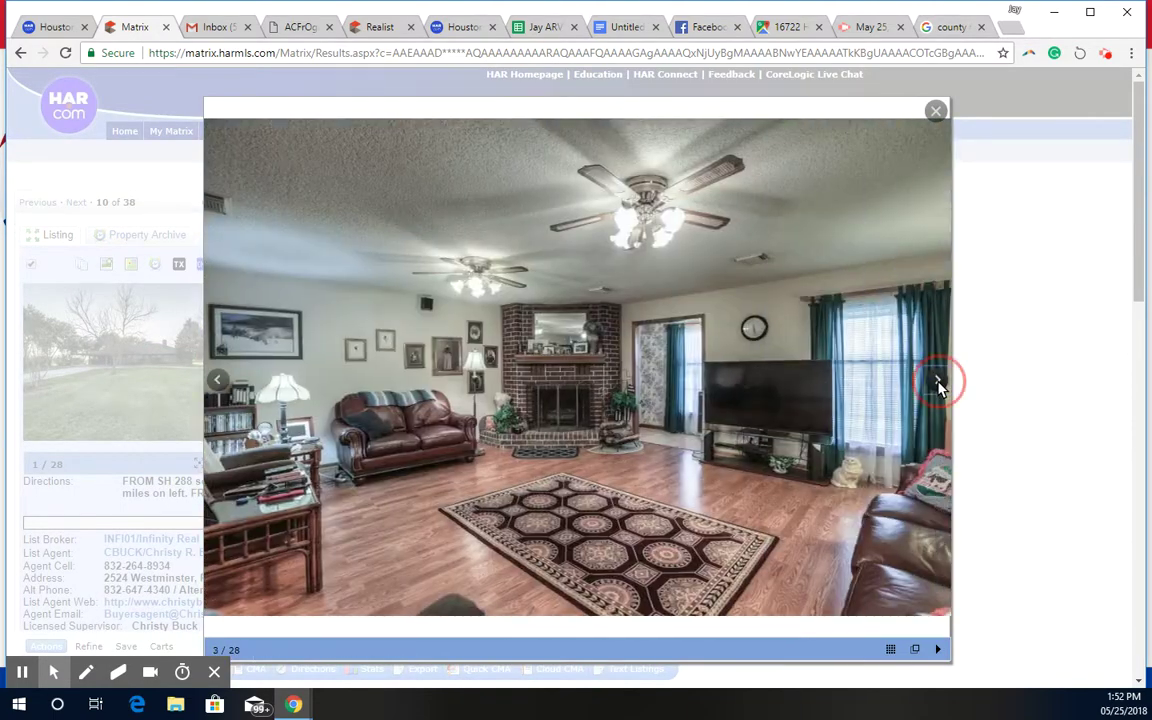
{"action": "left_click", "coordinate": [938, 383]}
{"action": "left_click", "coordinate": [938, 383]}
{"action": "left_click", "coordinate": [938, 383]}
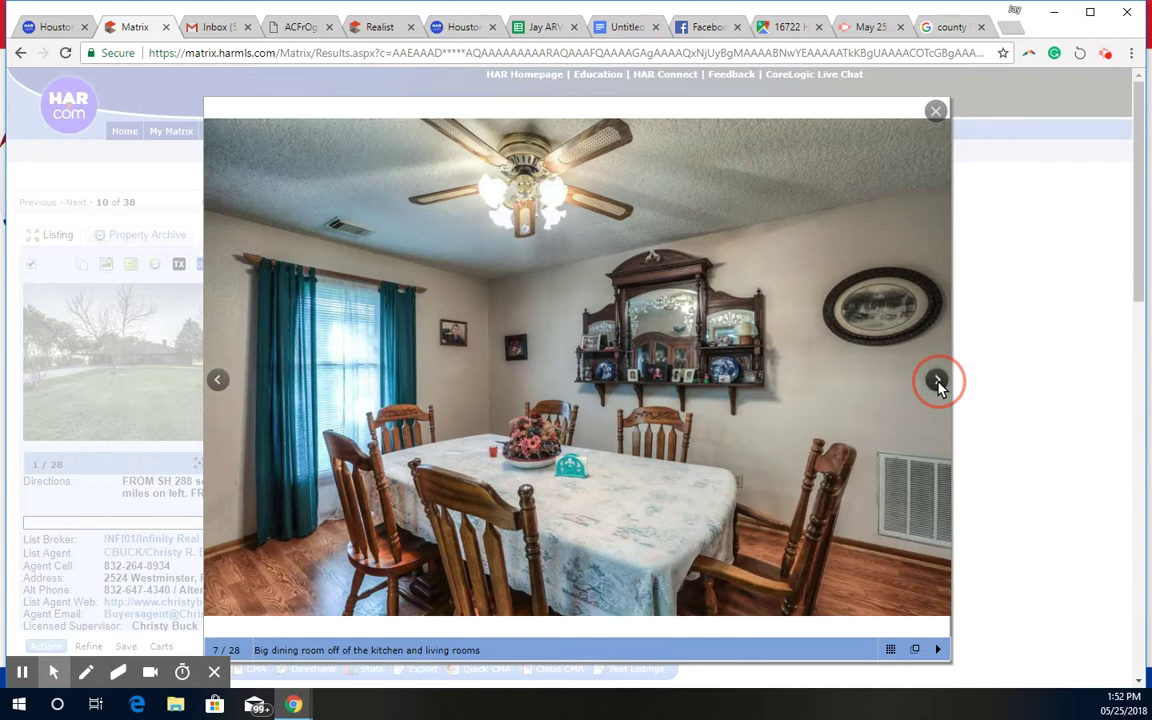
{"action": "left_click", "coordinate": [938, 383]}
{"action": "left_click", "coordinate": [938, 383]}
{"action": "left_click", "coordinate": [938, 383]}
{"action": "left_click", "coordinate": [938, 383]}
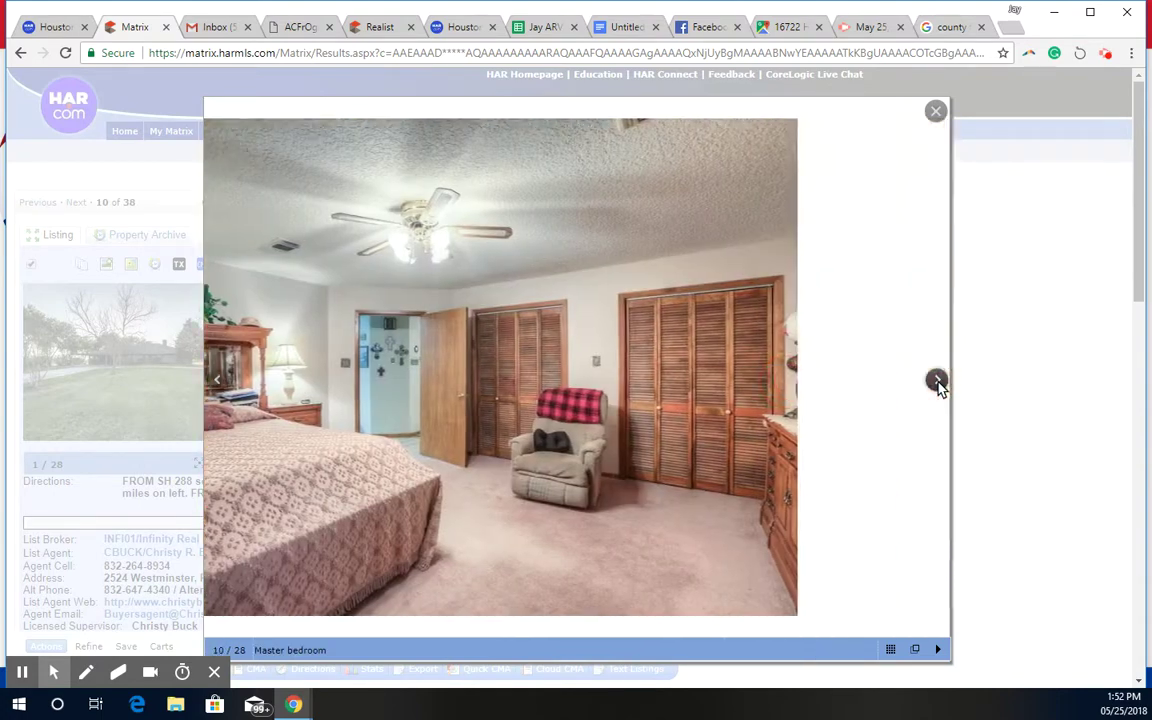
{"action": "left_click", "coordinate": [938, 383]}
{"action": "left_click", "coordinate": [938, 383]}
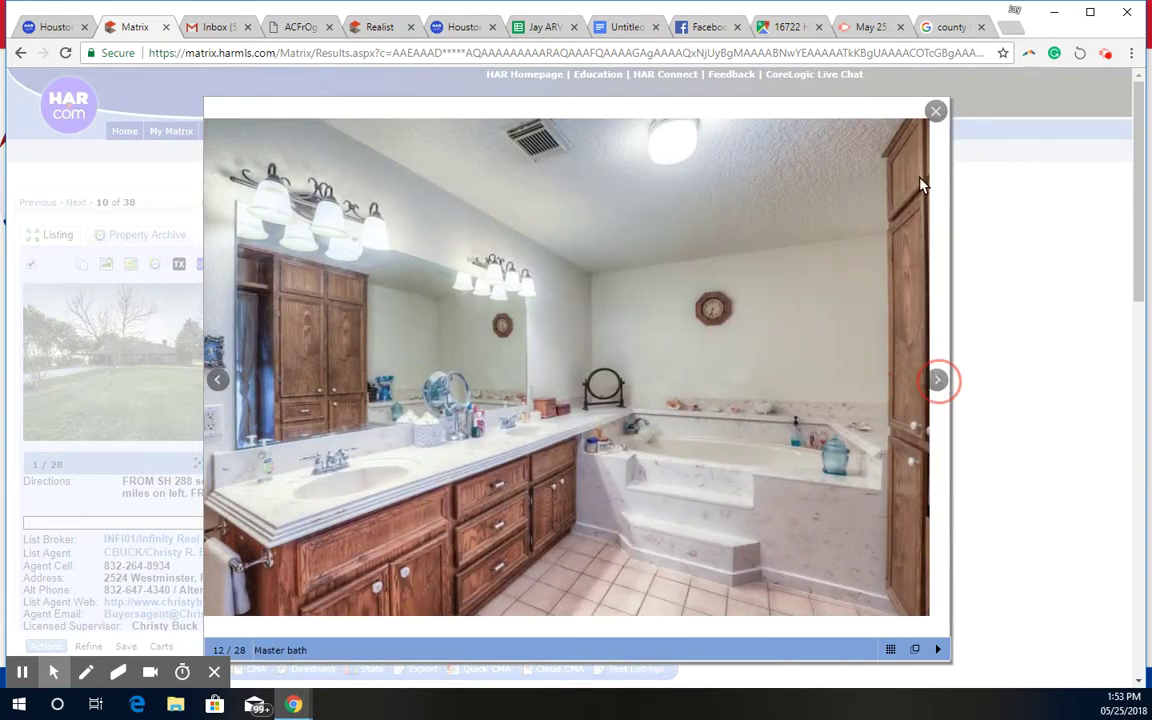
{"action": "left_click", "coordinate": [938, 383]}
{"action": "left_click", "coordinate": [936, 112]}
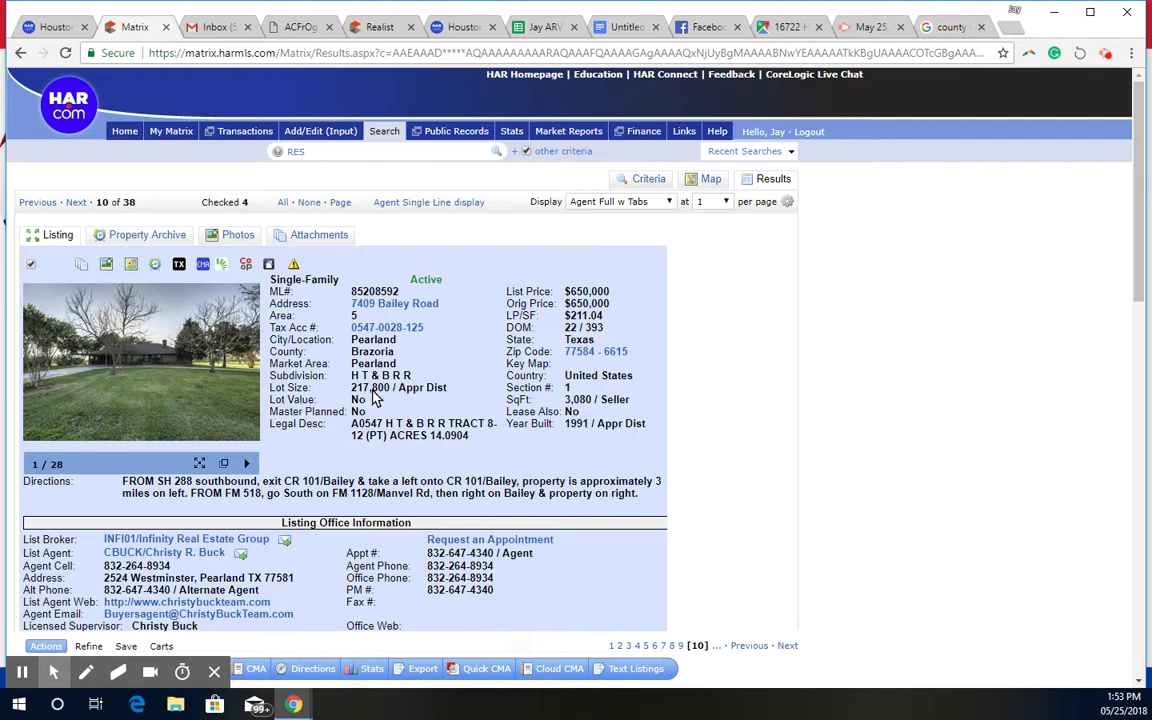
Return to the single-line results list and open the checked sold West Lea listing in row 22
{"action": "left_click", "coordinate": [385, 202]}
{"action": "scroll", "coordinate": [390, 240], "scroll_direction": "down", "scroll_amount": 3}
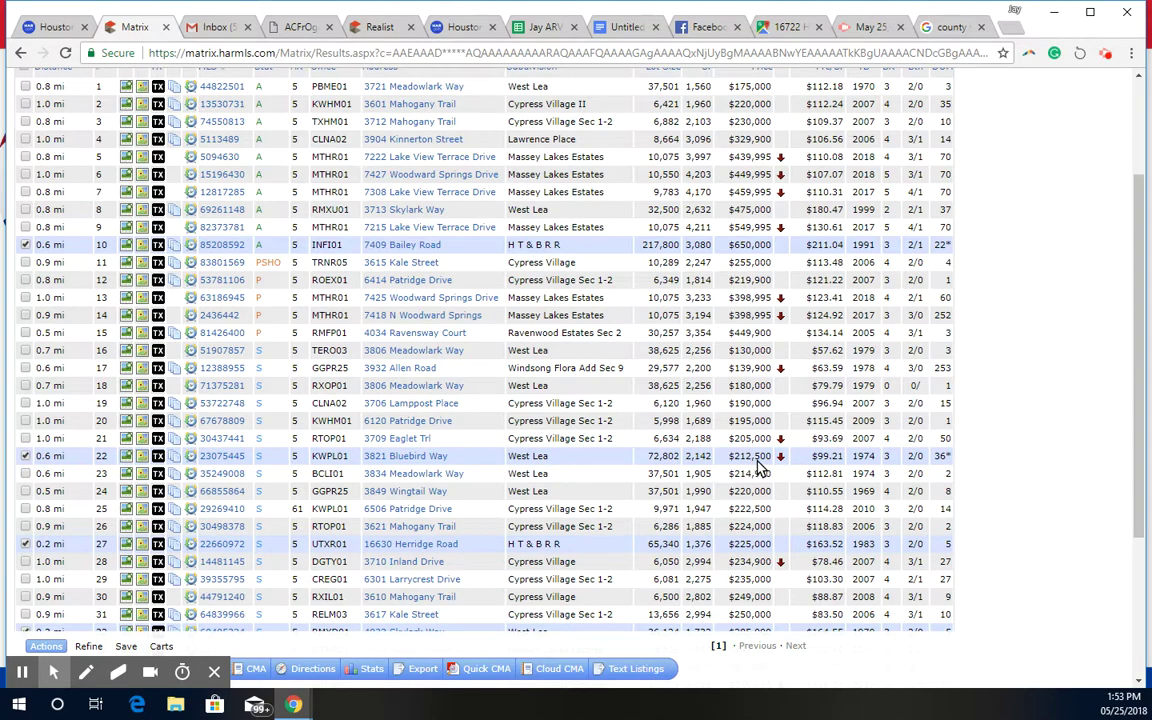
{"action": "left_click", "coordinate": [221, 457]}
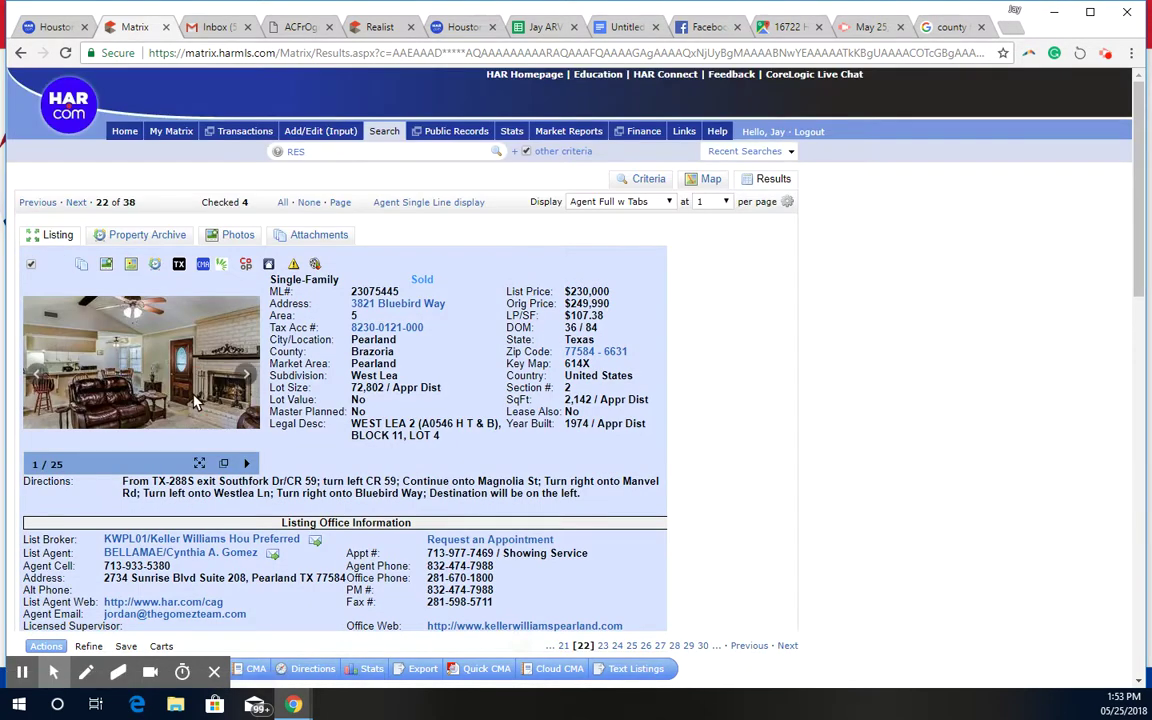
Browse the enlarged photos of the row 22 West Lea home, including kitchen, bedroom and vanity, and close the viewer
{"action": "left_click", "coordinate": [190, 395]}
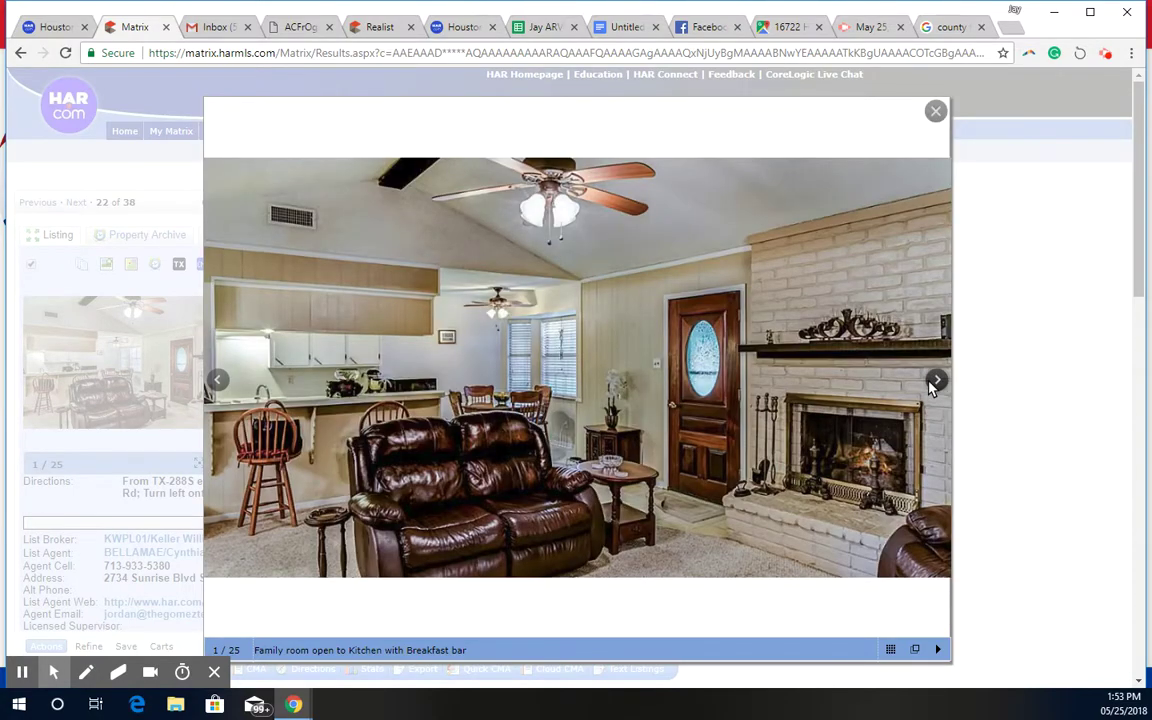
{"action": "left_click", "coordinate": [934, 382]}
{"action": "left_click", "coordinate": [934, 382]}
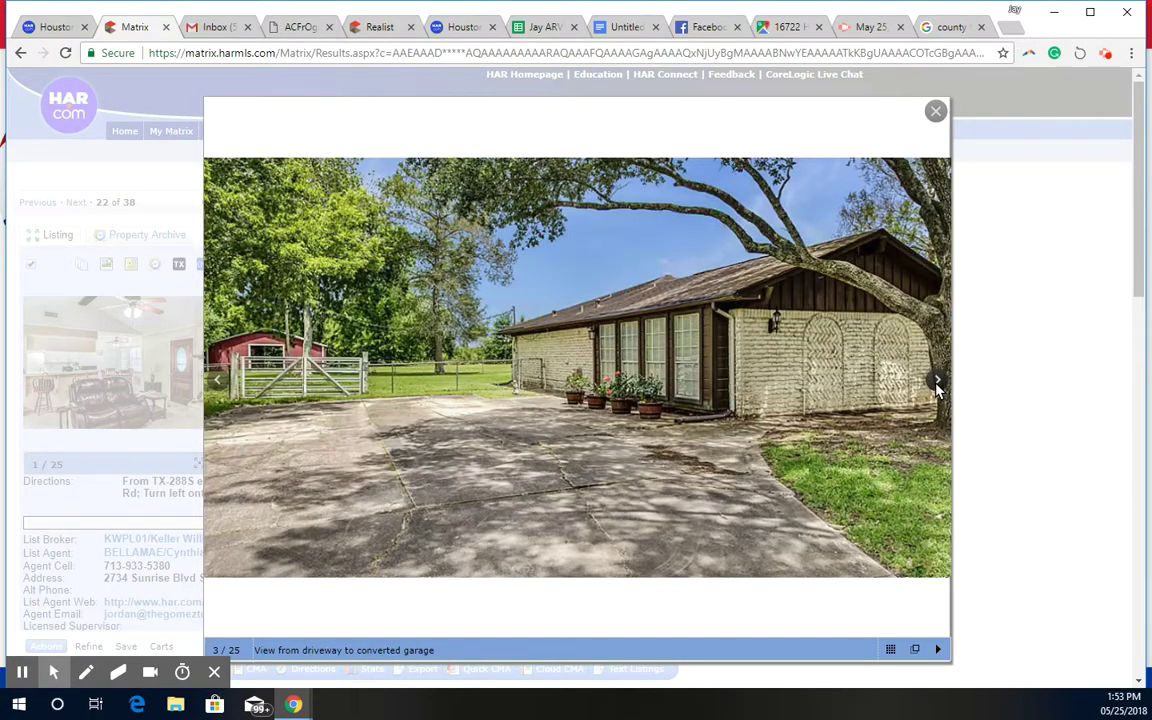
{"action": "left_click", "coordinate": [936, 382]}
{"action": "left_click", "coordinate": [936, 382]}
{"action": "left_click", "coordinate": [936, 382]}
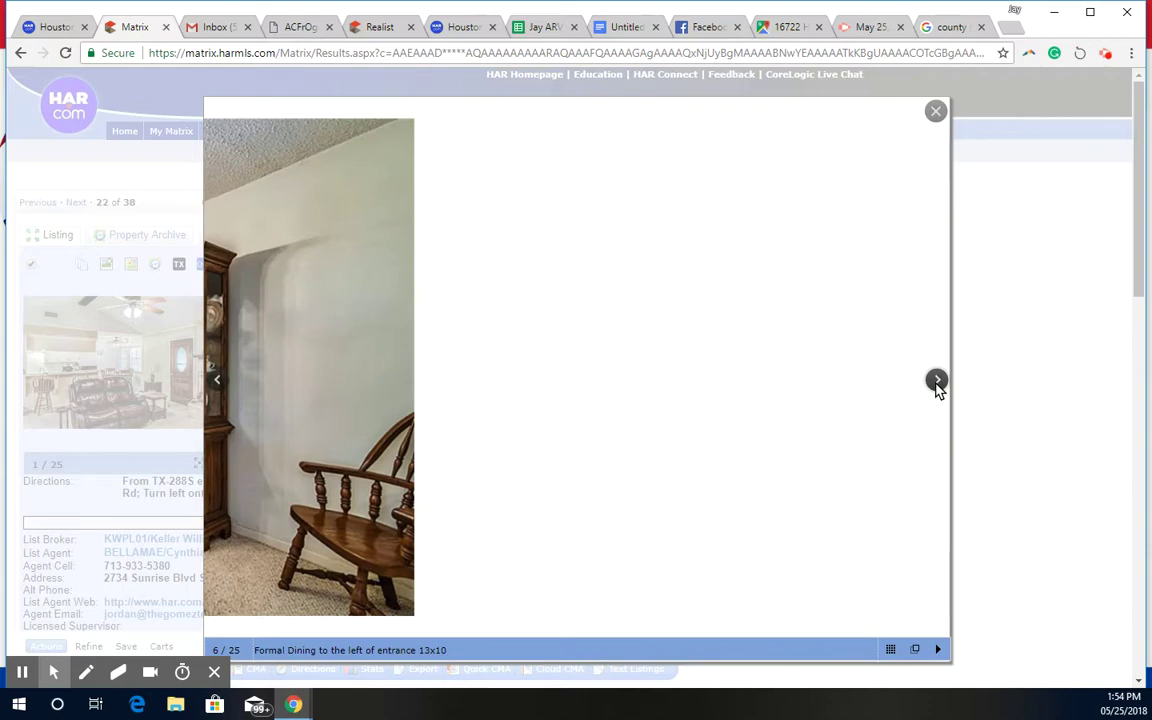
{"action": "left_click", "coordinate": [936, 382]}
{"action": "left_click", "coordinate": [936, 382]}
{"action": "left_click", "coordinate": [936, 382]}
{"action": "left_click", "coordinate": [936, 382]}
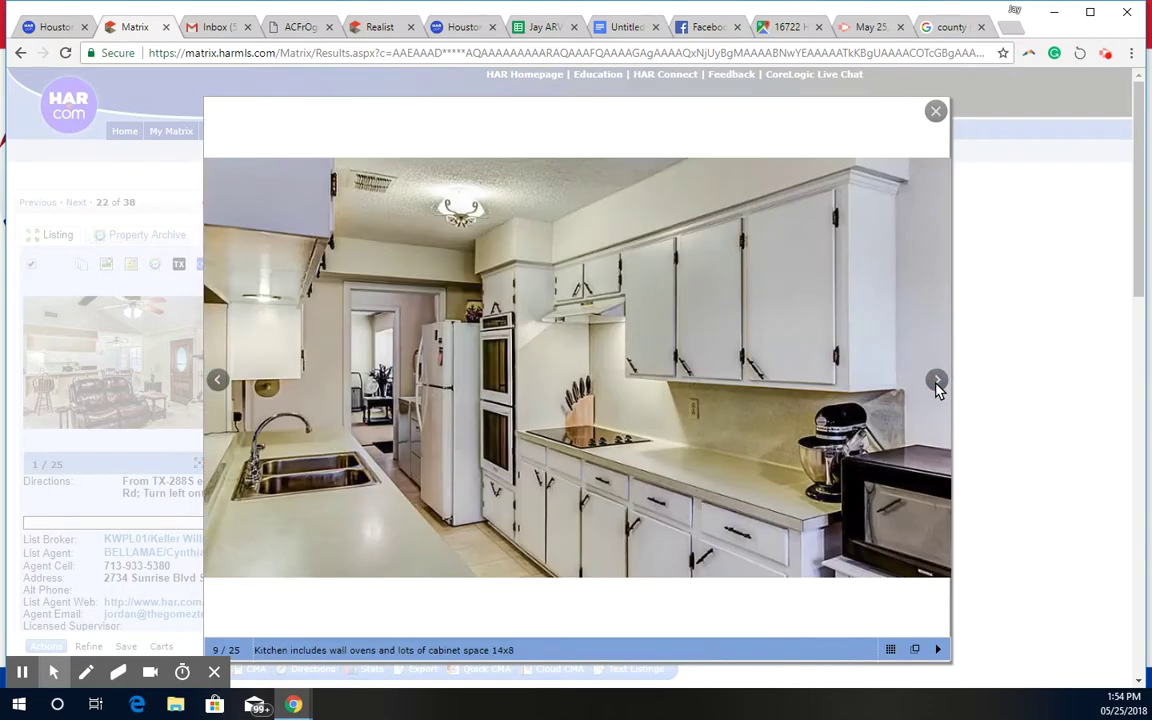
{"action": "left_click", "coordinate": [936, 382]}
{"action": "left_click", "coordinate": [936, 382]}
{"action": "left_click", "coordinate": [936, 382]}
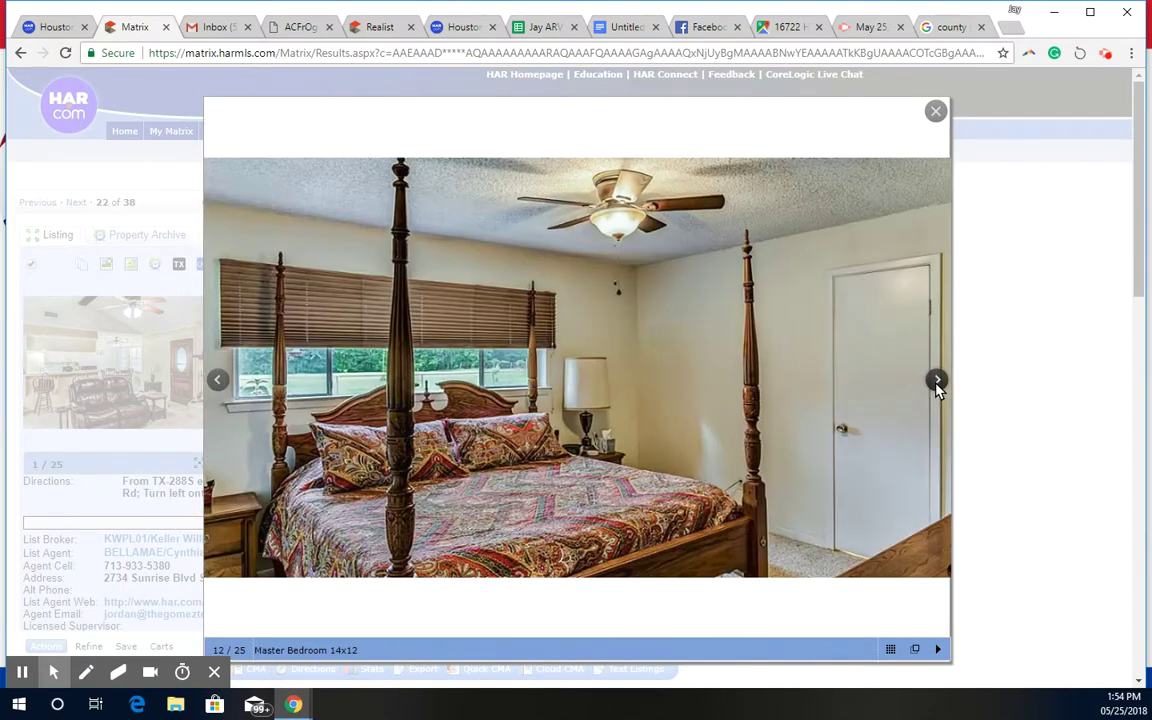
{"action": "left_click", "coordinate": [936, 382]}
{"action": "left_click", "coordinate": [936, 382]}
{"action": "left_click", "coordinate": [936, 382]}
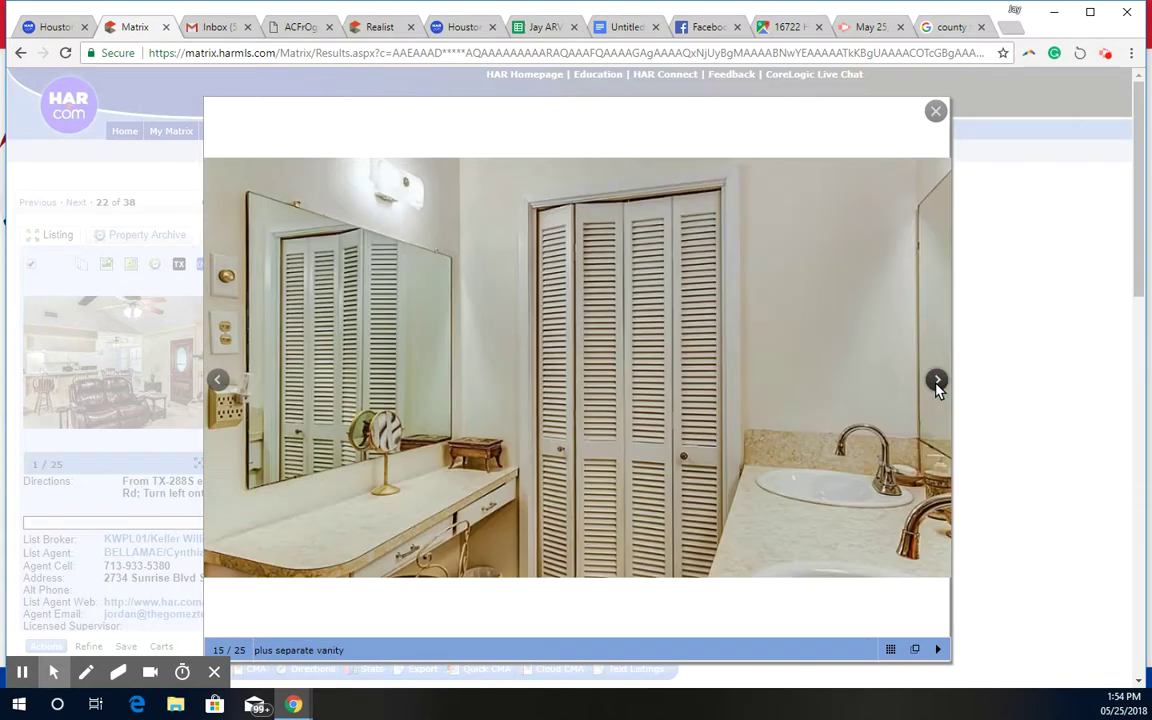
{"action": "left_click", "coordinate": [936, 382]}
{"action": "left_click", "coordinate": [935, 111]}
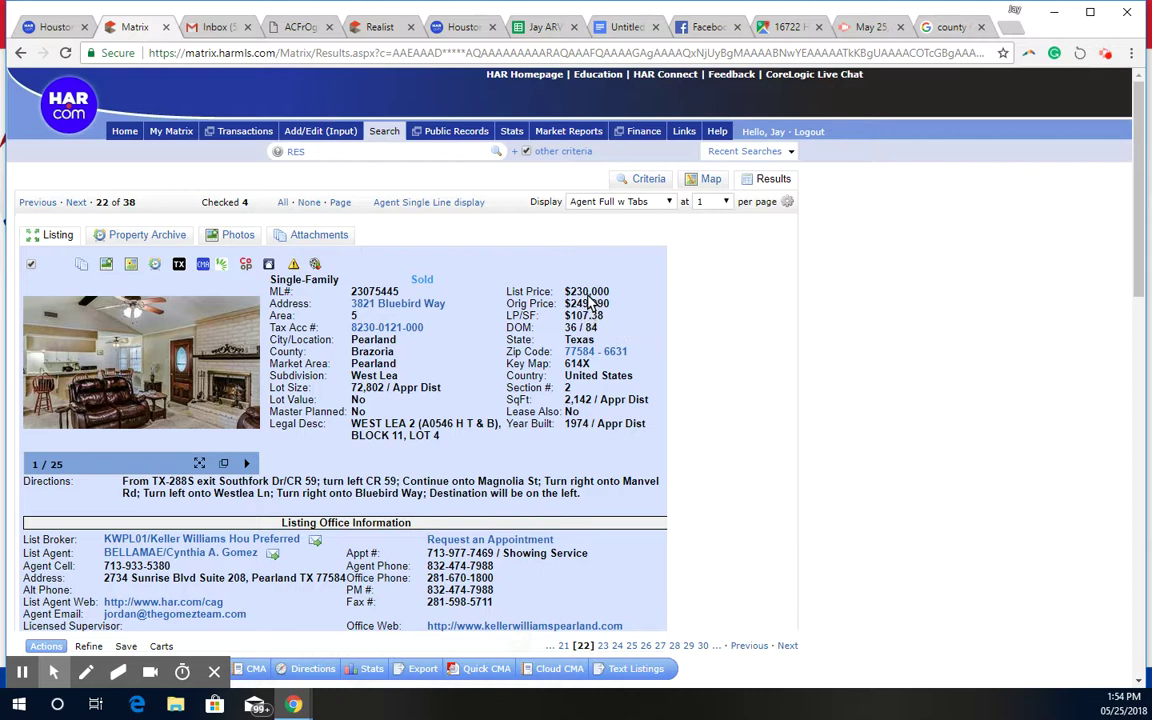
Review the West Lea listing's description, remarks and sold information, including its sale price and close date
{"action": "scroll", "coordinate": [614, 342], "scroll_direction": "down", "scroll_amount": 5}
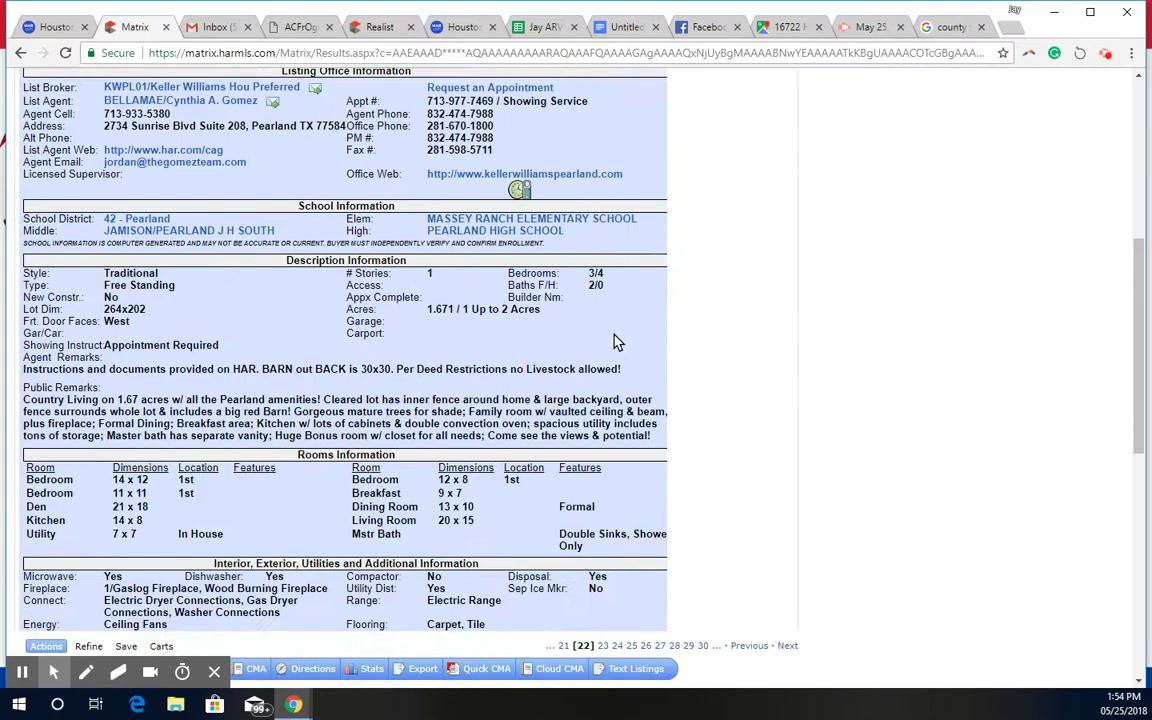
{"action": "scroll", "coordinate": [614, 342], "scroll_direction": "down", "scroll_amount": 3}
{"action": "scroll", "coordinate": [614, 342], "scroll_direction": "down", "scroll_amount": 3}
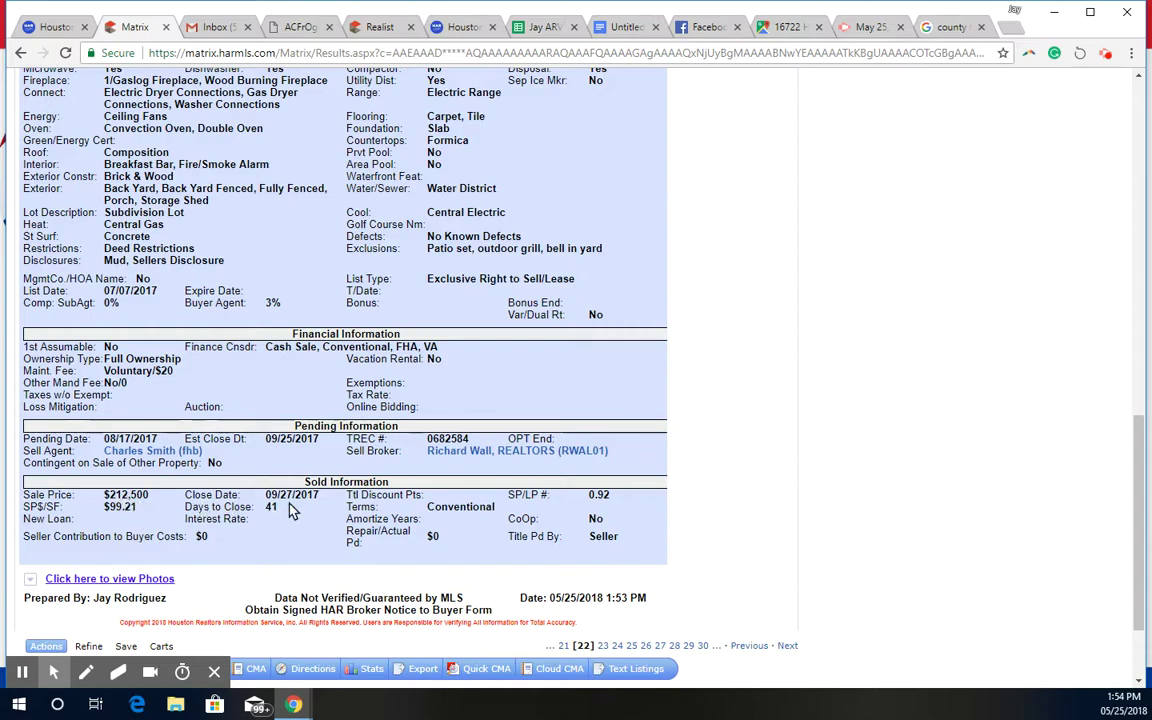
{"action": "scroll", "coordinate": [303, 532], "scroll_direction": "up", "scroll_amount": 15}
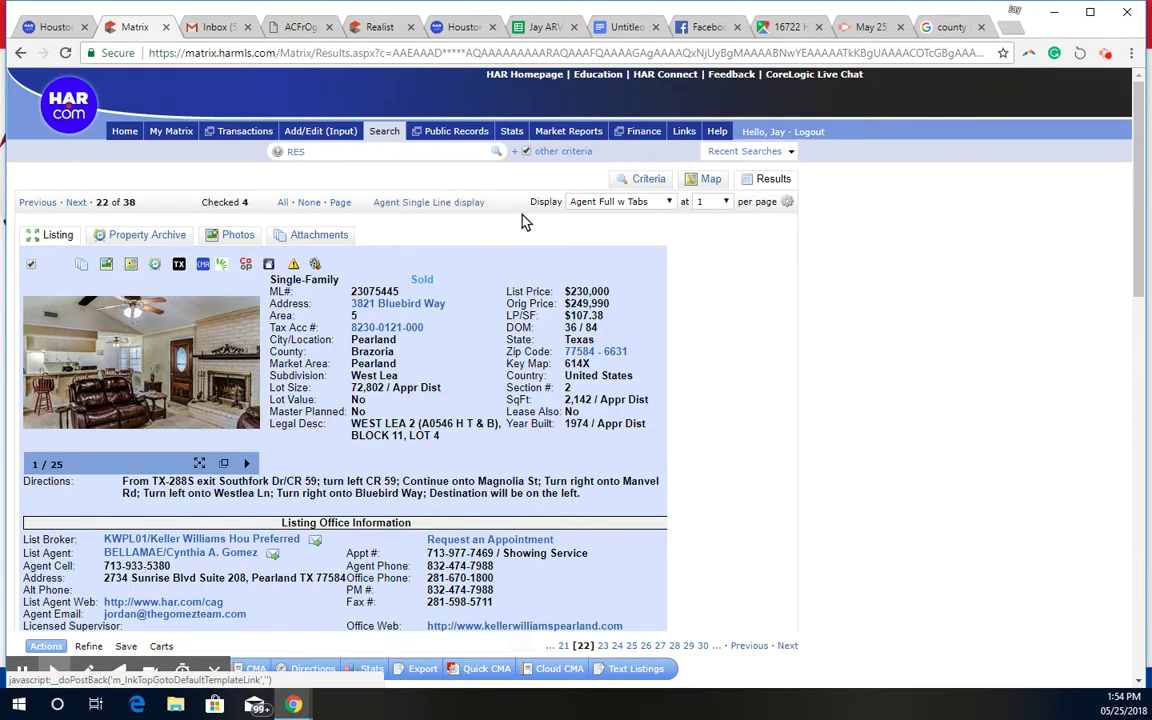
Go back to the results list and open the checked sold H T & B R R listing in row 27
{"action": "key", "text": "alt+Left"}
{"action": "scroll", "coordinate": [463, 285], "scroll_direction": "down", "scroll_amount": 4}
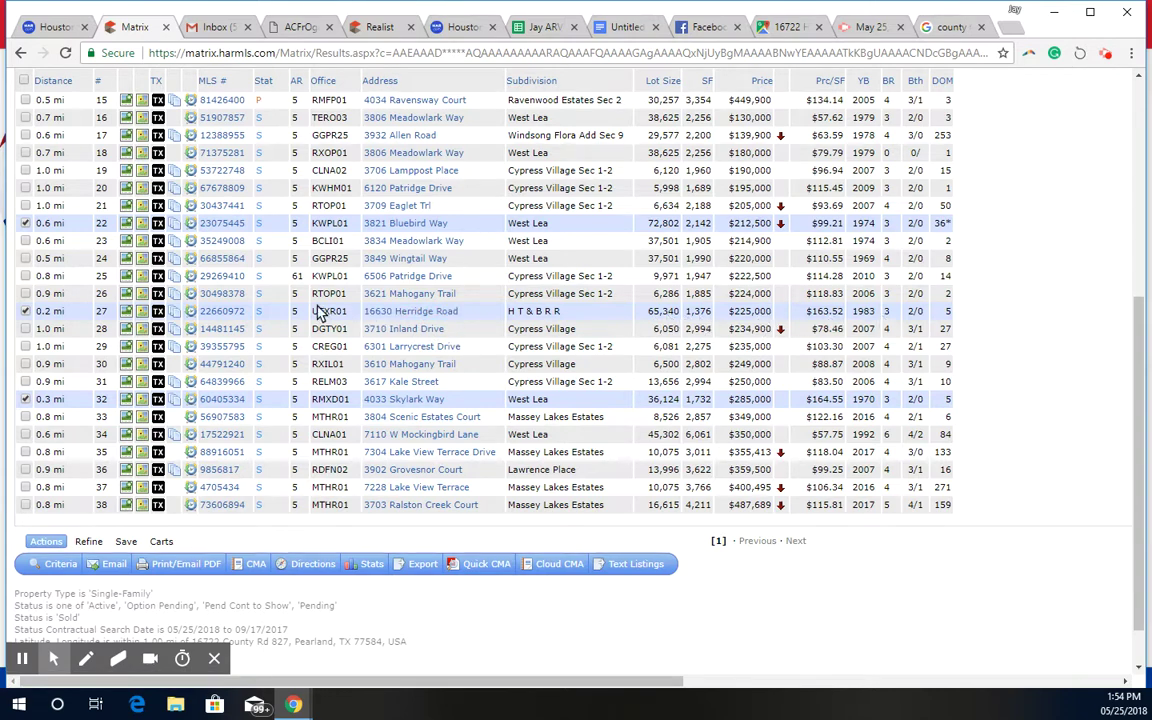
{"action": "left_click", "coordinate": [240, 314]}
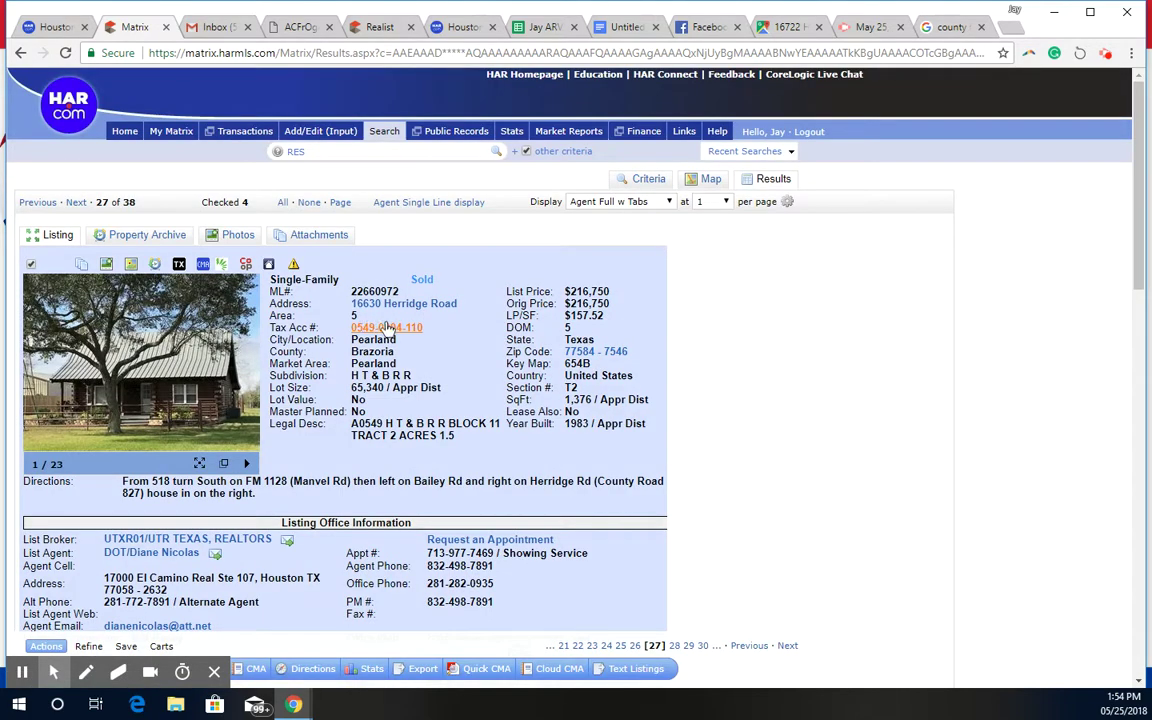
Browse the enlarged photos of the log cabin listing, from the exterior to the kitchen, and close the viewer
{"action": "left_click", "coordinate": [190, 350]}
{"action": "left_click", "coordinate": [934, 381]}
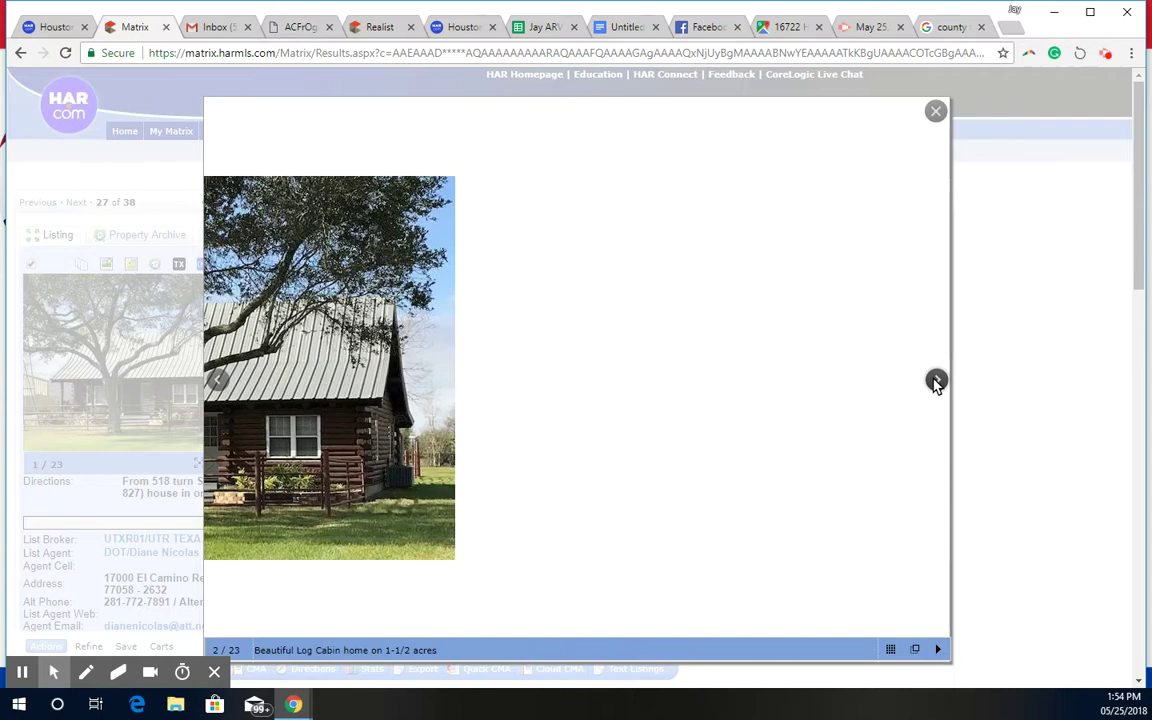
{"action": "left_click", "coordinate": [935, 381]}
{"action": "left_click", "coordinate": [935, 381]}
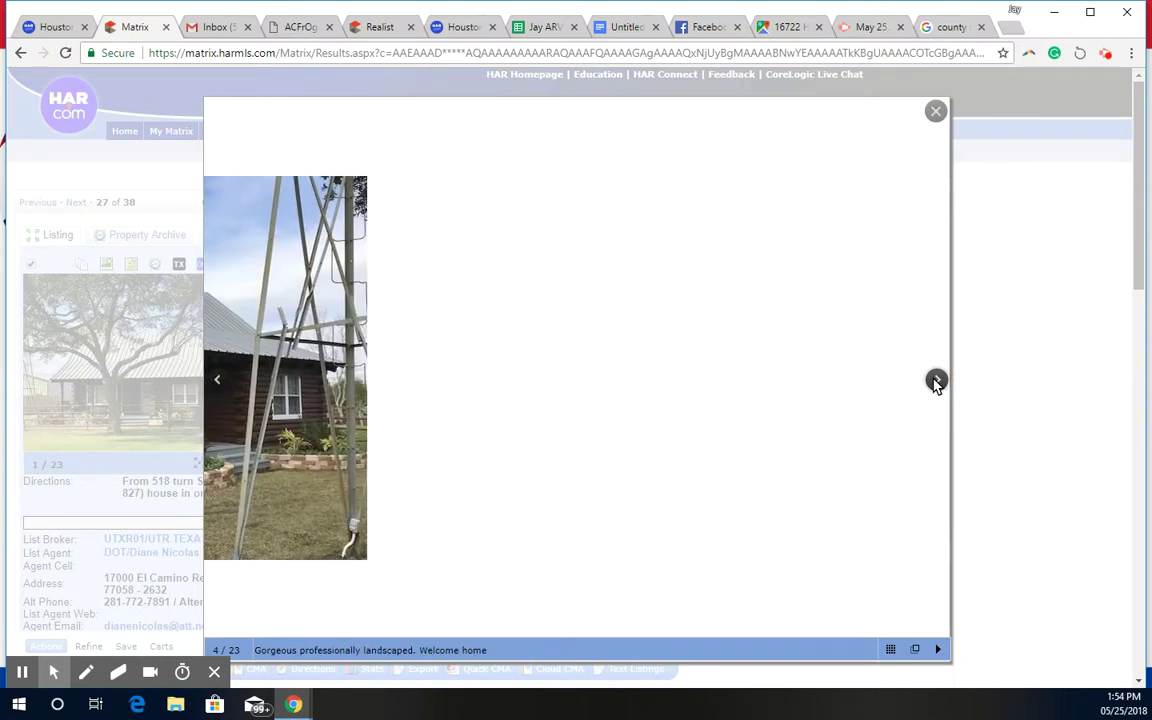
{"action": "left_click", "coordinate": [935, 381]}
{"action": "left_click", "coordinate": [935, 381]}
{"action": "left_click", "coordinate": [935, 381]}
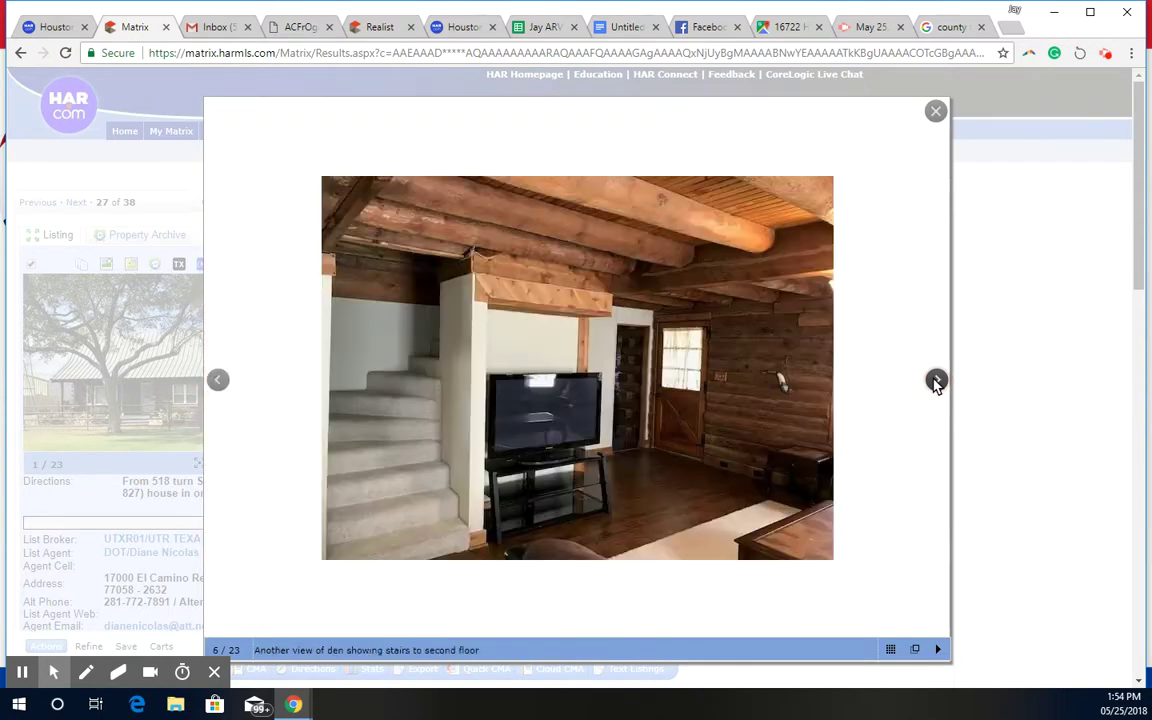
{"action": "left_click", "coordinate": [935, 381]}
{"action": "left_click", "coordinate": [935, 381]}
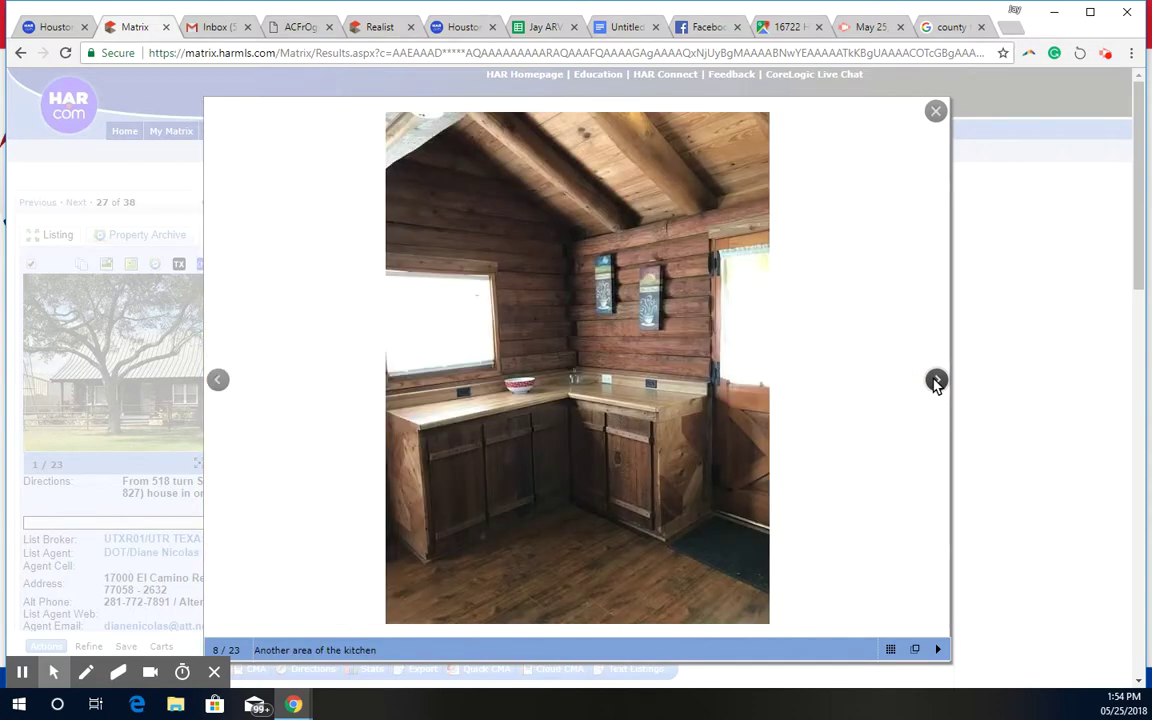
{"action": "left_click", "coordinate": [938, 113]}
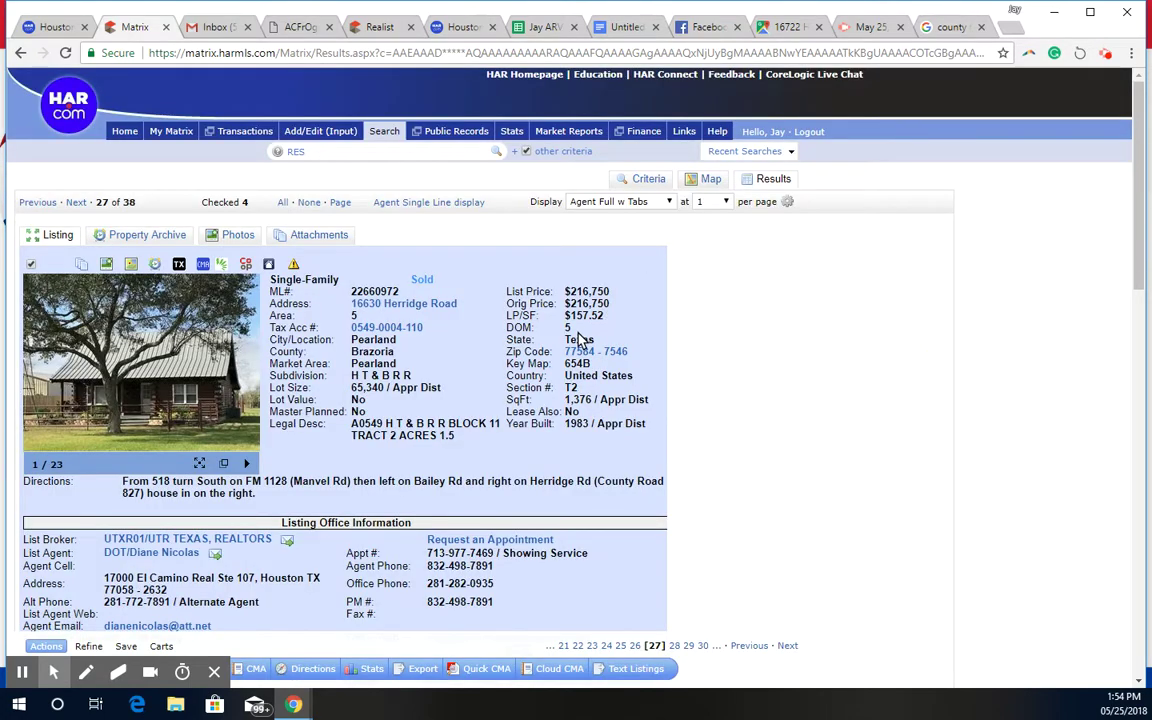
Review the log cabin listing's financial, pending and sold information
{"action": "scroll", "coordinate": [553, 355], "scroll_direction": "down", "scroll_amount": 3}
{"action": "scroll", "coordinate": [555, 353], "scroll_direction": "down", "scroll_amount": 8}
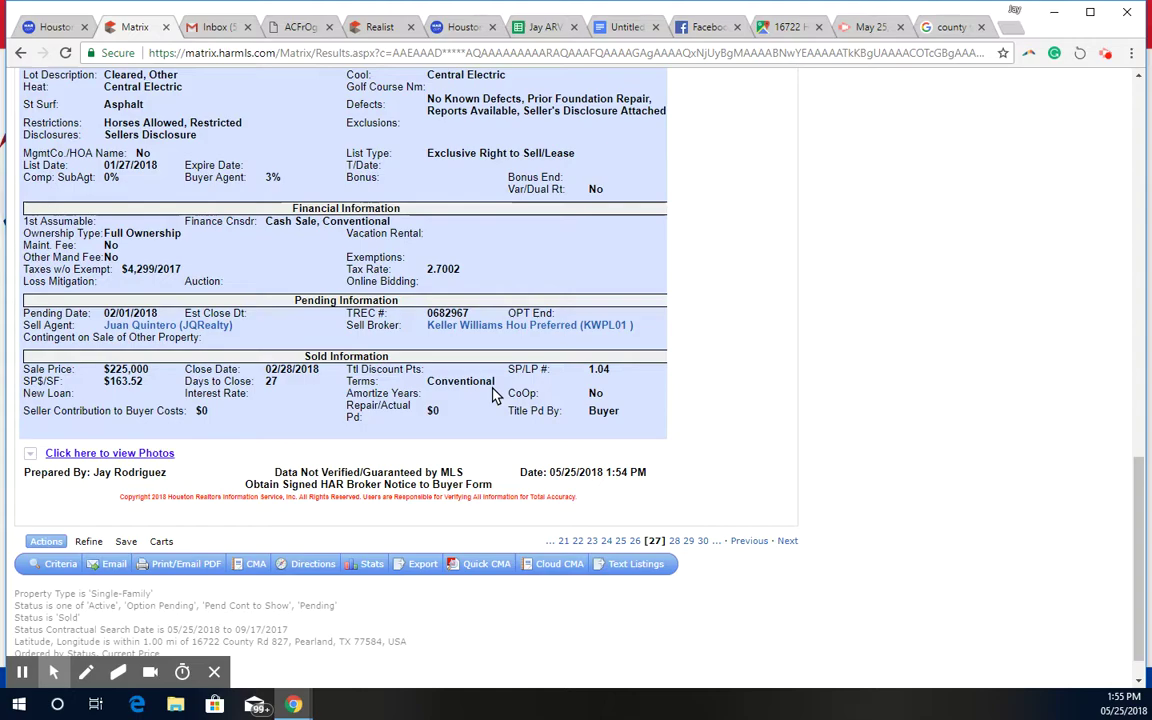
{"action": "scroll", "coordinate": [453, 390], "scroll_direction": "up", "scroll_amount": 10}
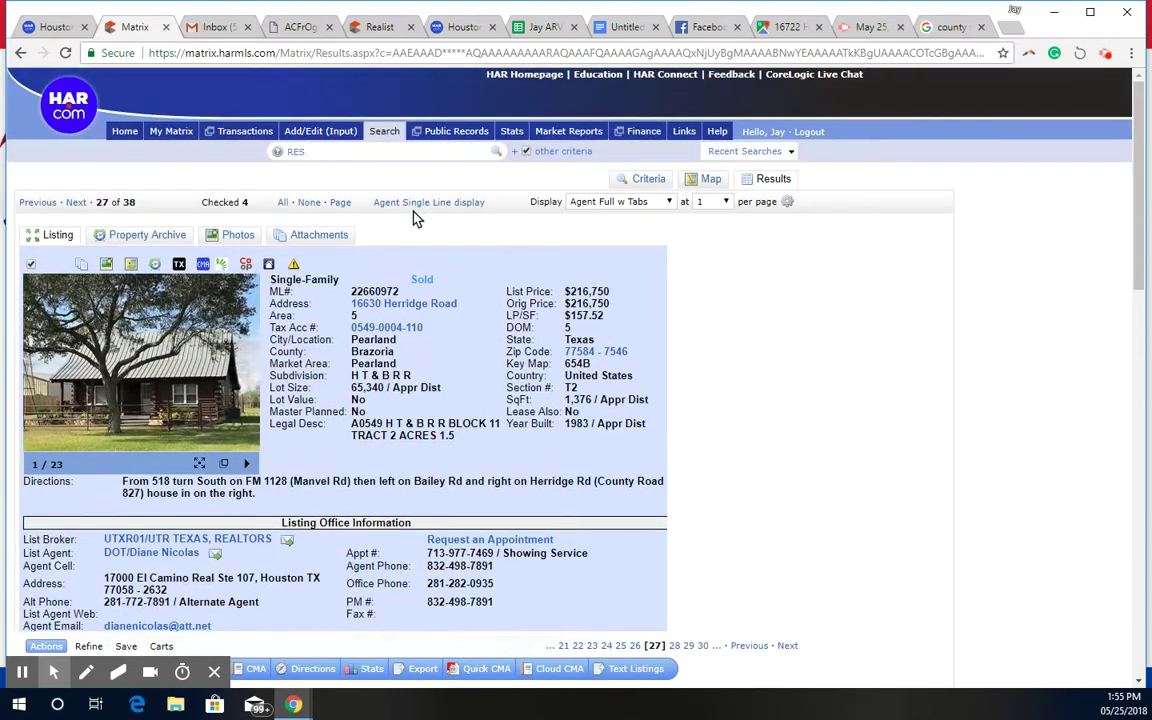
Return to the Agent Single Line display and open the checked sold West Lea listing in row 32
{"action": "left_click", "coordinate": [425, 203]}
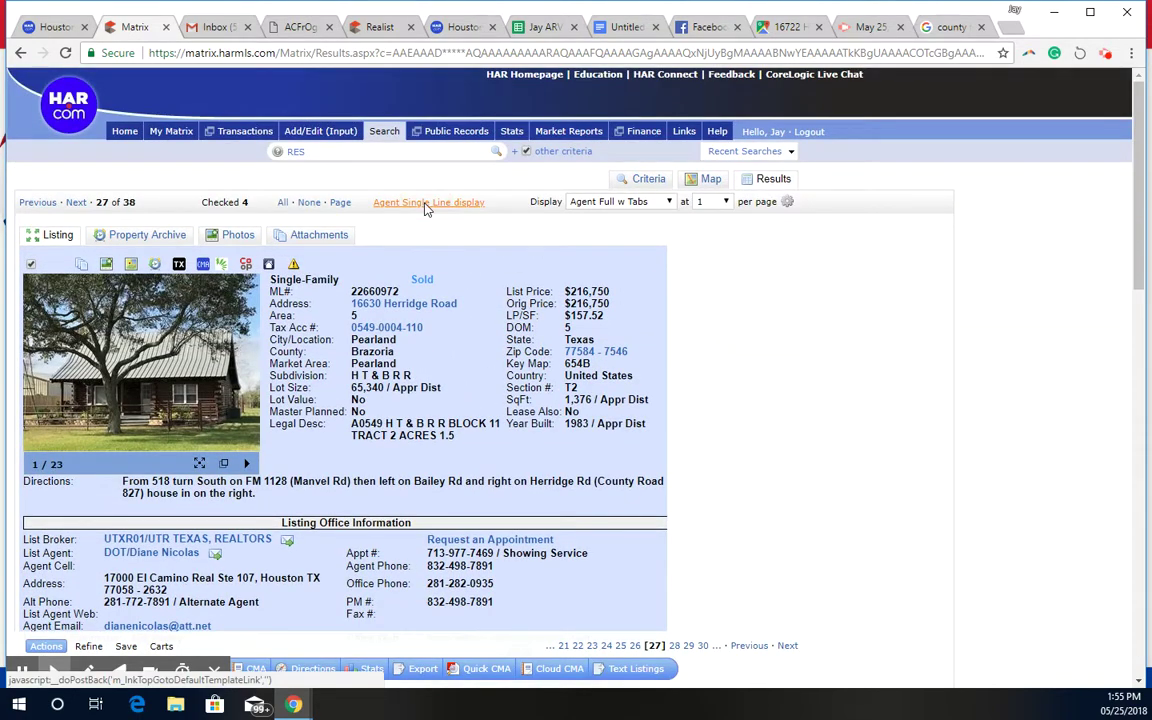
{"action": "scroll", "coordinate": [321, 235], "scroll_direction": "down", "scroll_amount": 5}
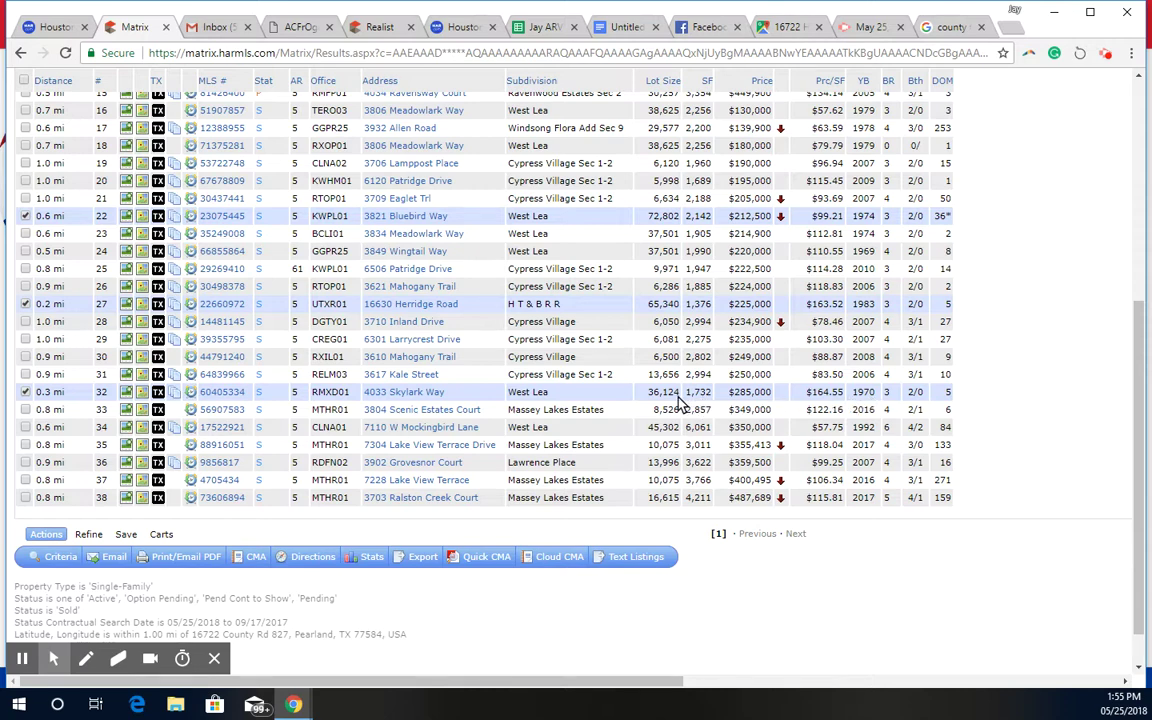
{"action": "left_click", "coordinate": [202, 393]}
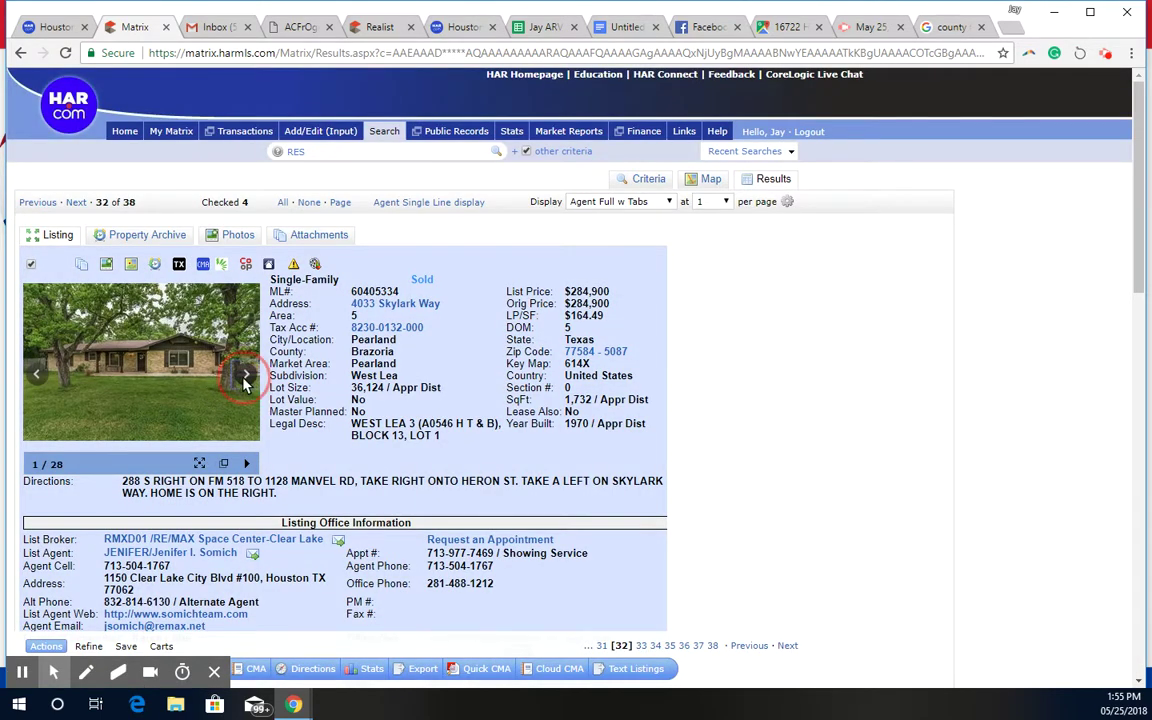
Look through all the photos of the sold West Lea listing, and return to the Agent Single Line display
{"action": "left_click", "coordinate": [244, 376]}
{"action": "left_click", "coordinate": [244, 377]}
{"action": "left_click", "coordinate": [245, 379]}
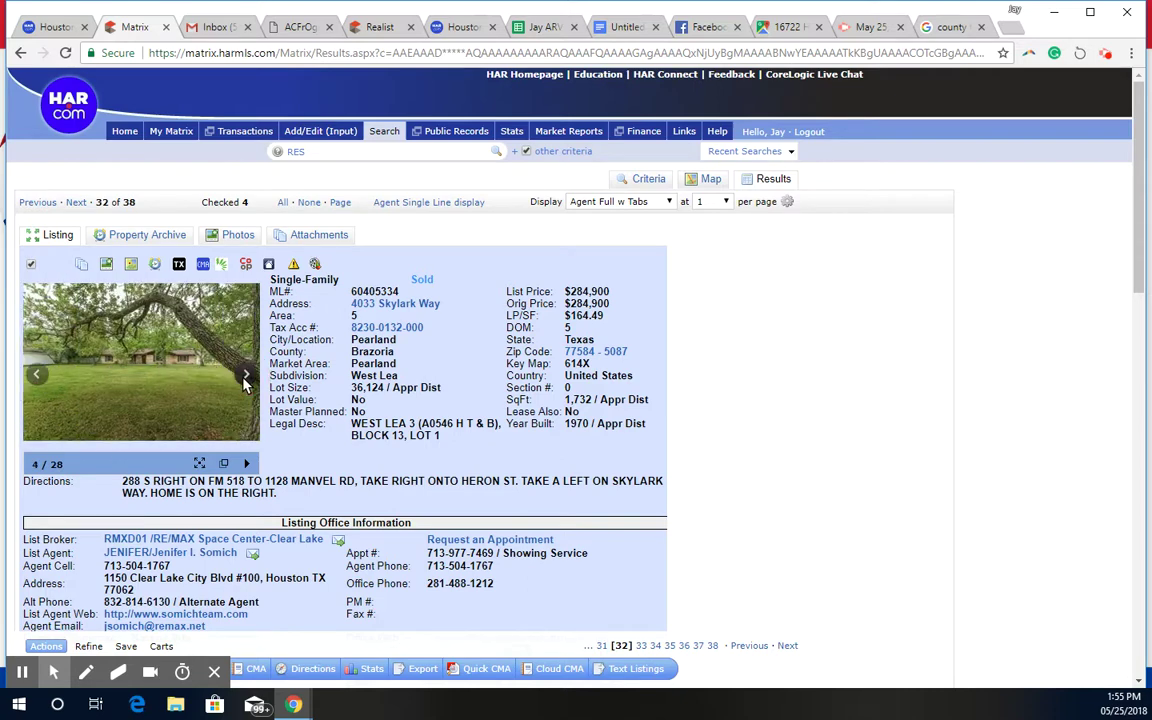
{"action": "left_click", "coordinate": [246, 383]}
{"action": "left_click", "coordinate": [245, 380]}
{"action": "left_click", "coordinate": [245, 380]}
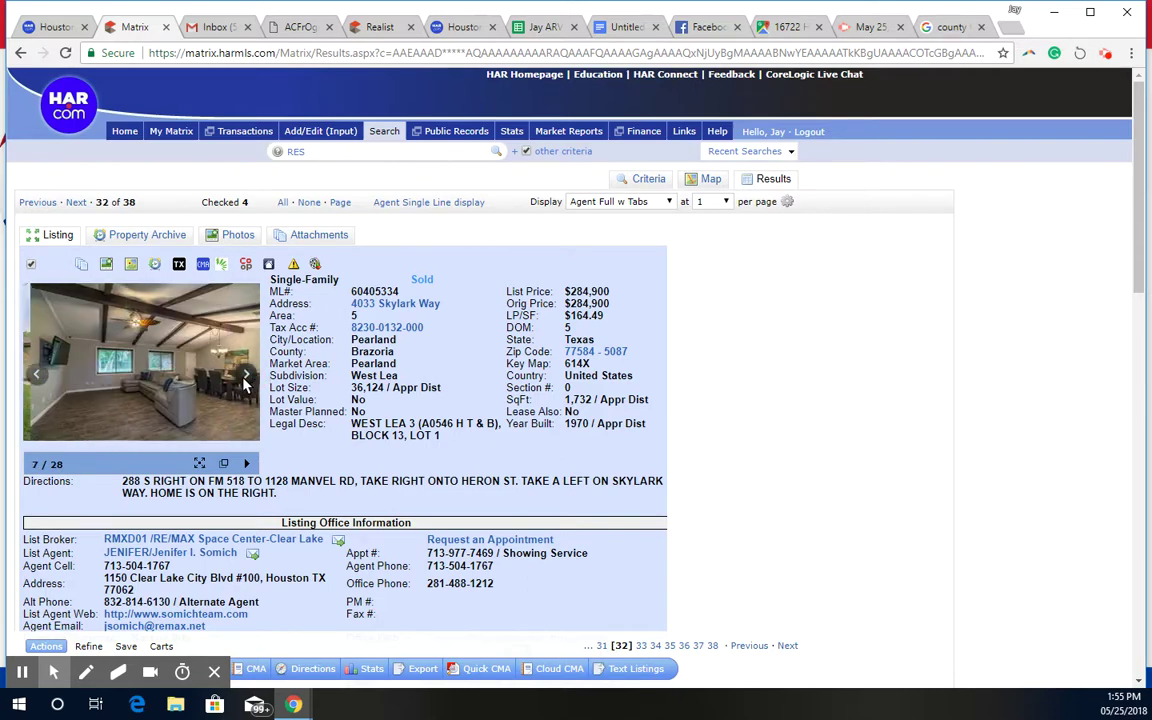
{"action": "left_click", "coordinate": [245, 380]}
{"action": "left_click", "coordinate": [245, 378]}
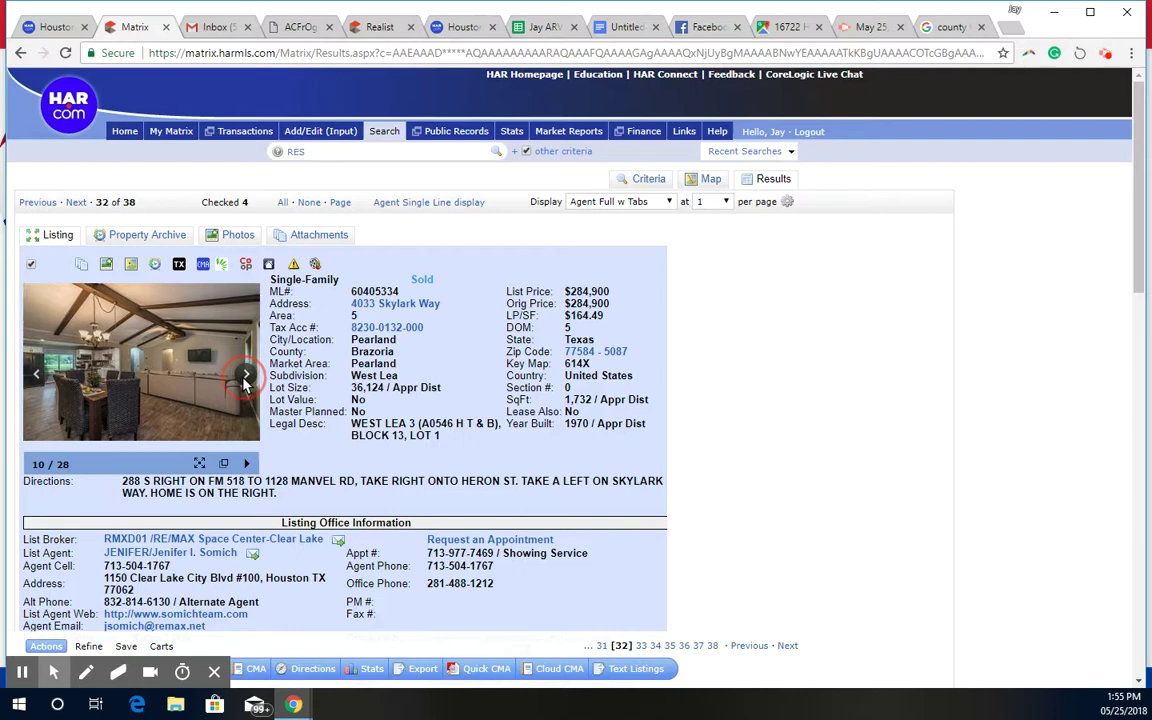
{"action": "left_click", "coordinate": [245, 378]}
{"action": "left_click", "coordinate": [245, 378]}
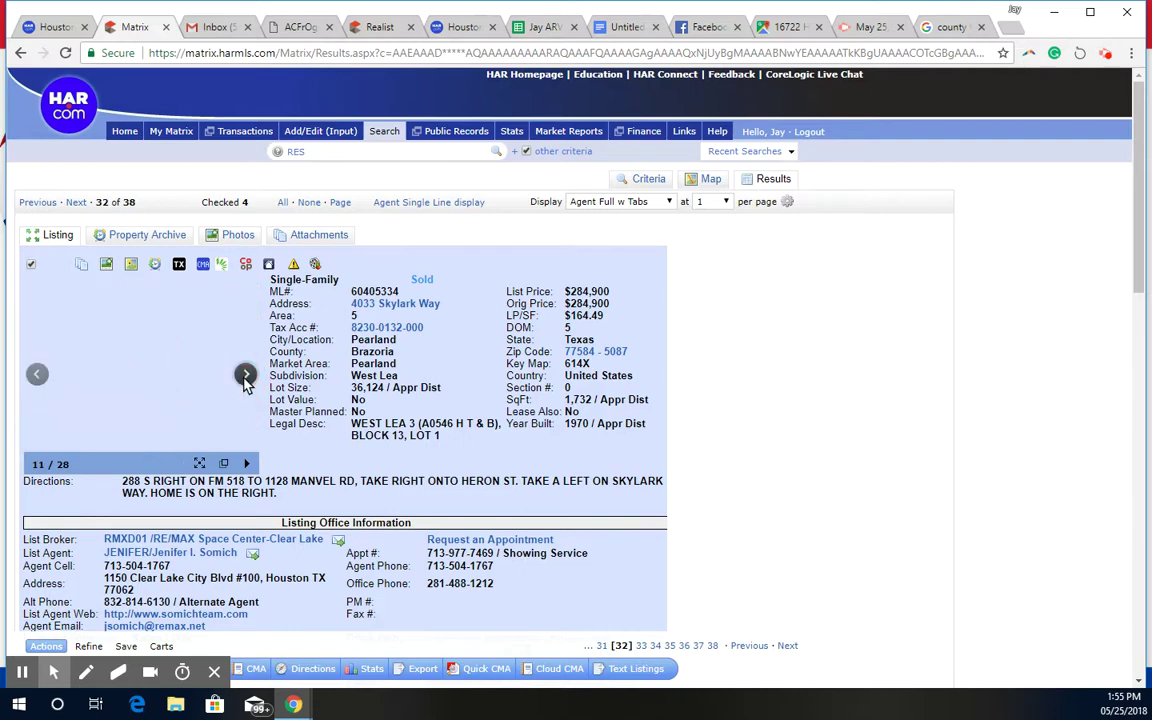
{"action": "left_click", "coordinate": [245, 378]}
{"action": "left_click", "coordinate": [245, 378]}
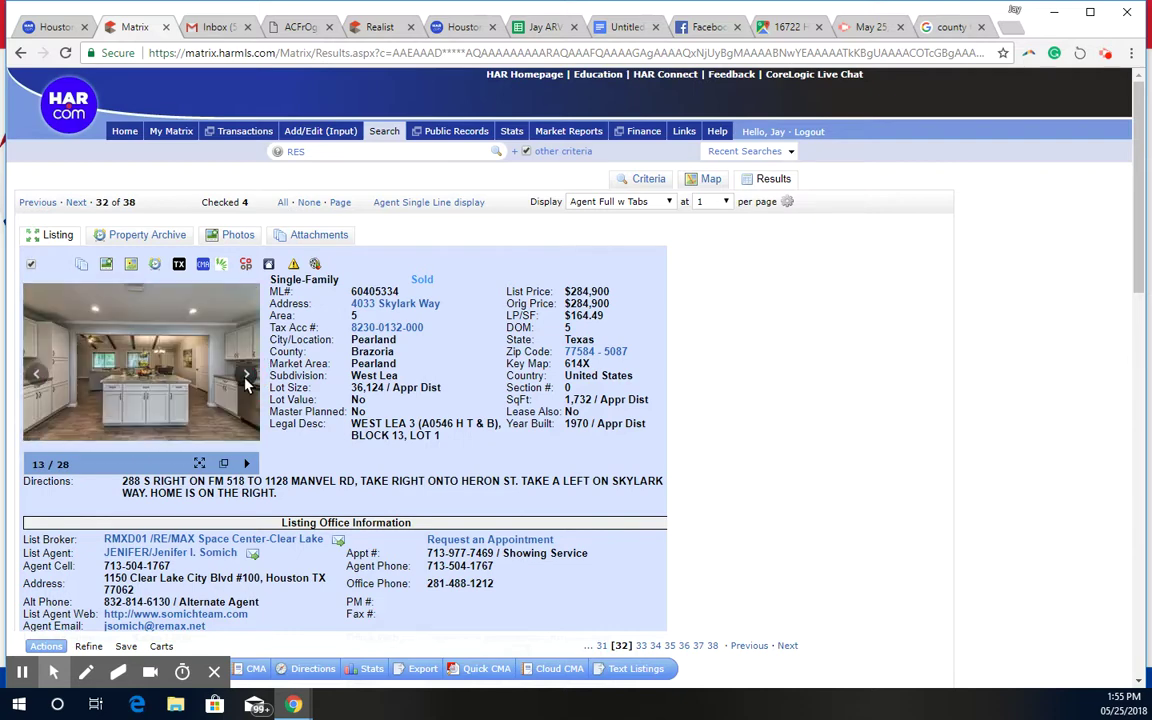
{"action": "left_click", "coordinate": [245, 378]}
{"action": "left_click", "coordinate": [245, 378]}
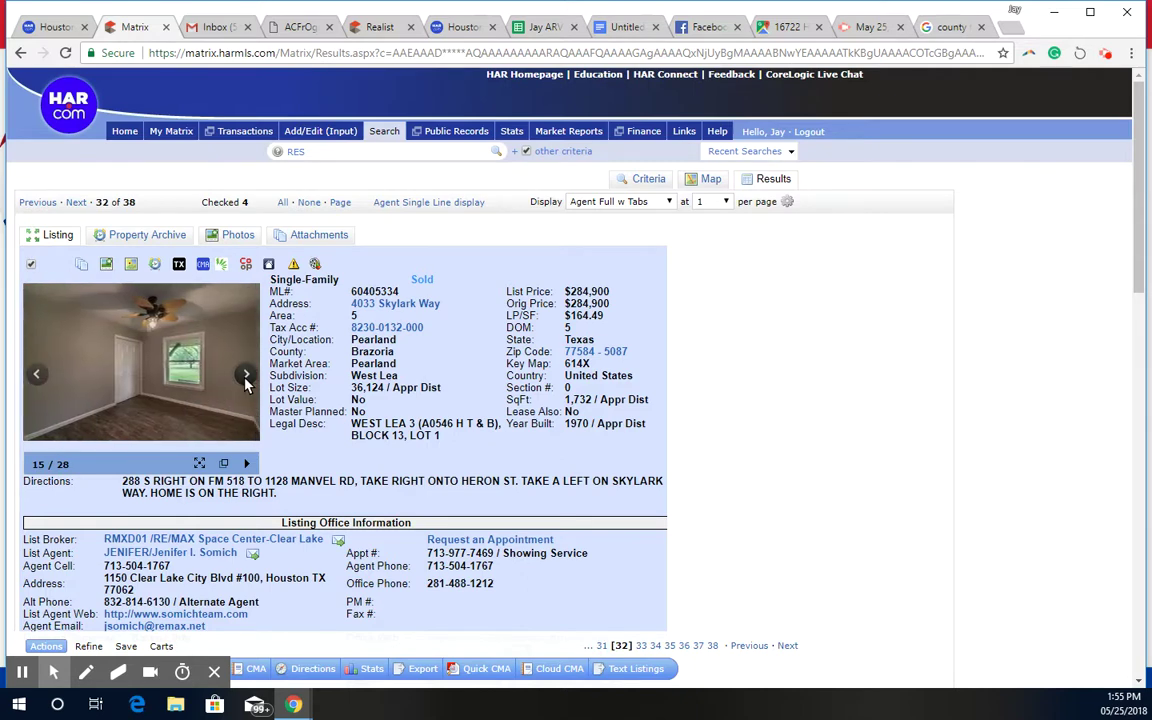
{"action": "left_click", "coordinate": [245, 378]}
{"action": "left_click", "coordinate": [245, 378]}
{"action": "left_click", "coordinate": [245, 378]}
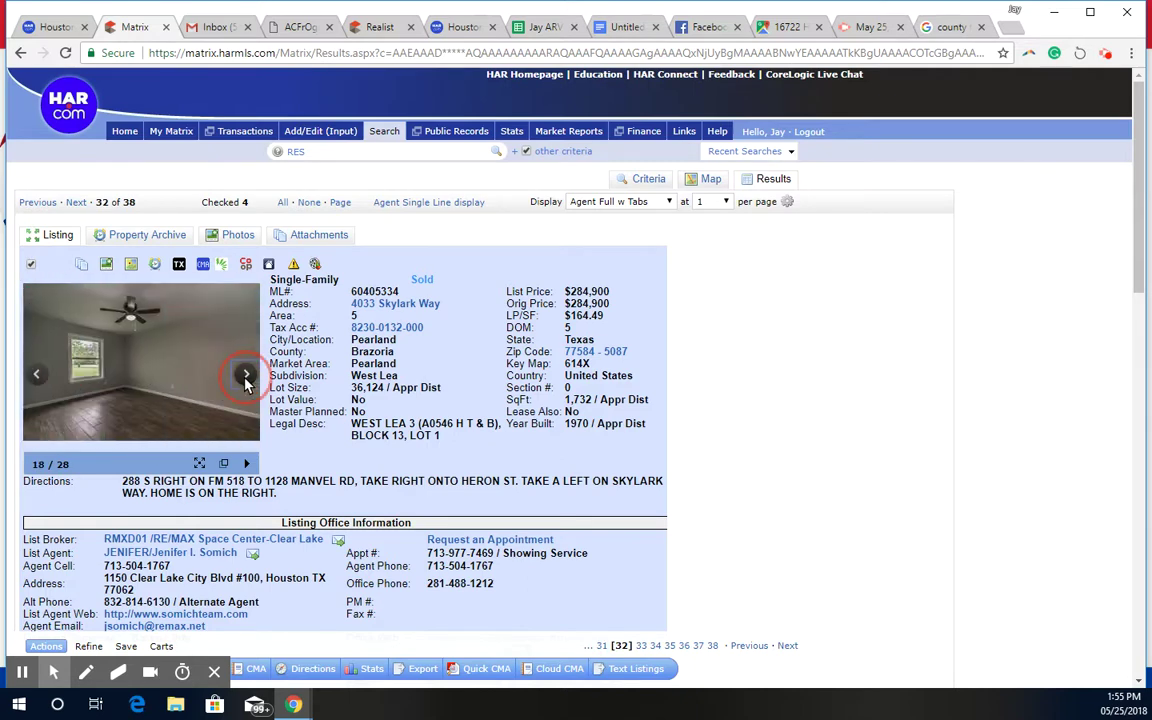
{"action": "left_click", "coordinate": [245, 378]}
{"action": "left_click", "coordinate": [245, 378]}
{"action": "left_click", "coordinate": [245, 378]}
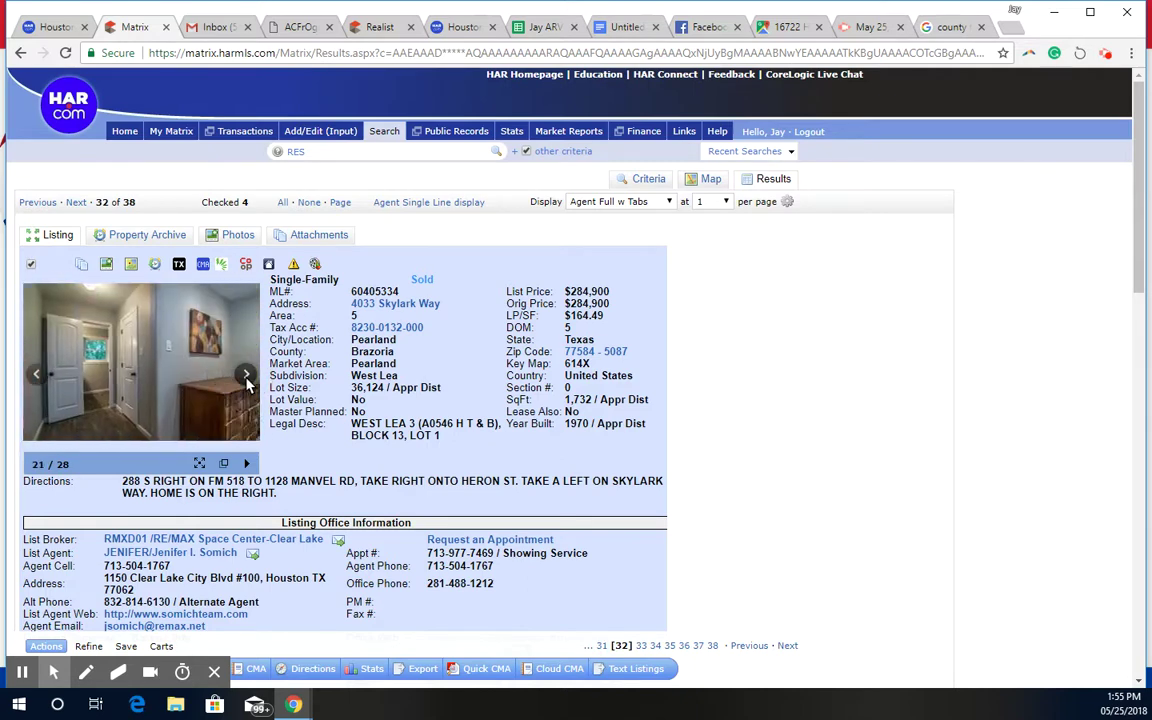
{"action": "left_click", "coordinate": [245, 378]}
{"action": "left_click", "coordinate": [245, 378]}
{"action": "left_click", "coordinate": [245, 378]}
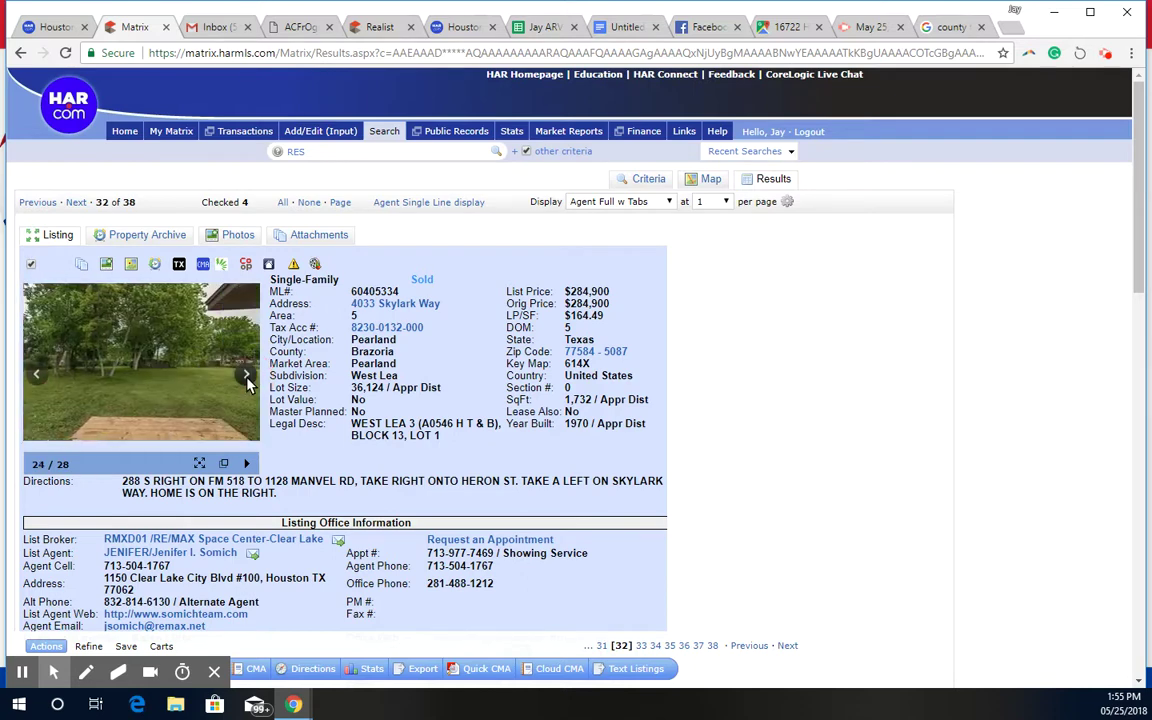
{"action": "left_click", "coordinate": [247, 379]}
{"action": "left_click", "coordinate": [247, 379]}
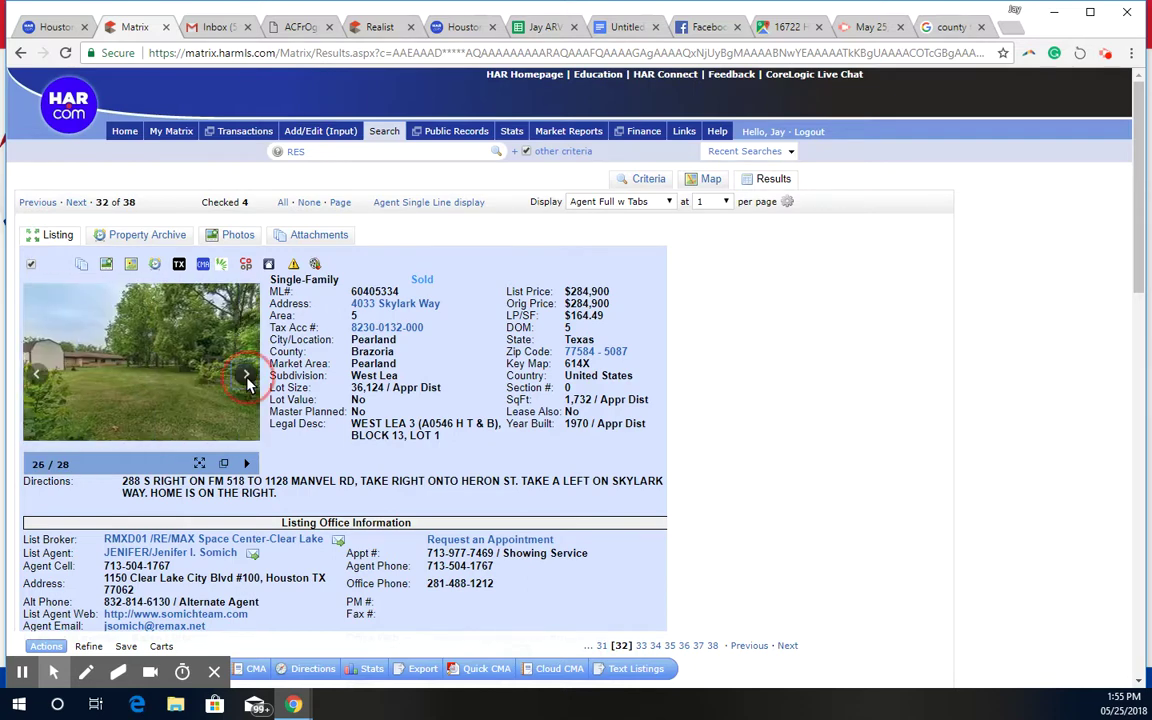
{"action": "left_click", "coordinate": [247, 379]}
{"action": "left_click", "coordinate": [247, 379]}
{"action": "left_click", "coordinate": [247, 379]}
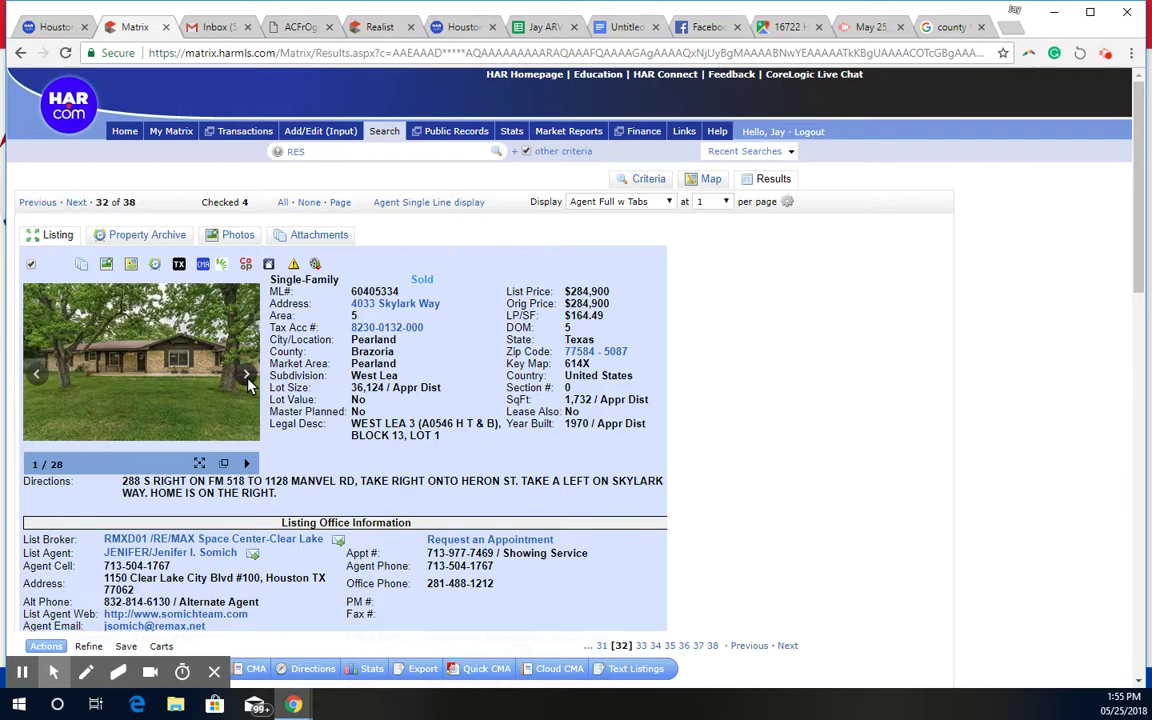
{"action": "left_click", "coordinate": [247, 379]}
{"action": "left_click", "coordinate": [247, 379]}
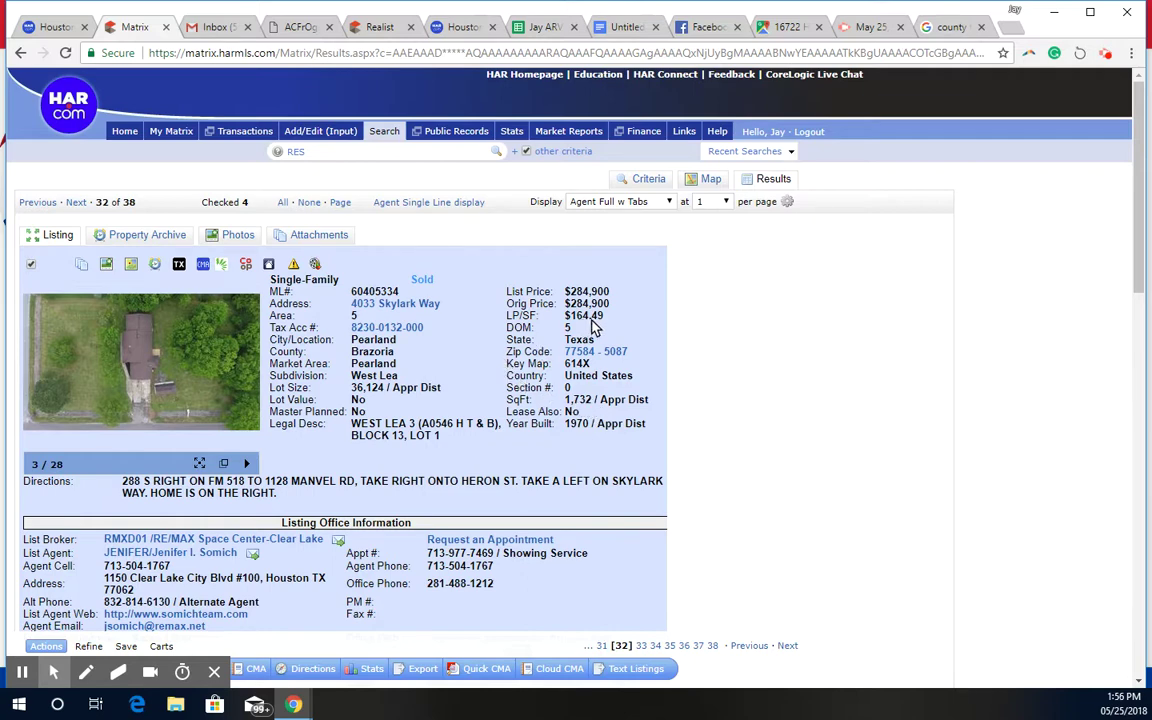
{"action": "left_click", "coordinate": [463, 203]}
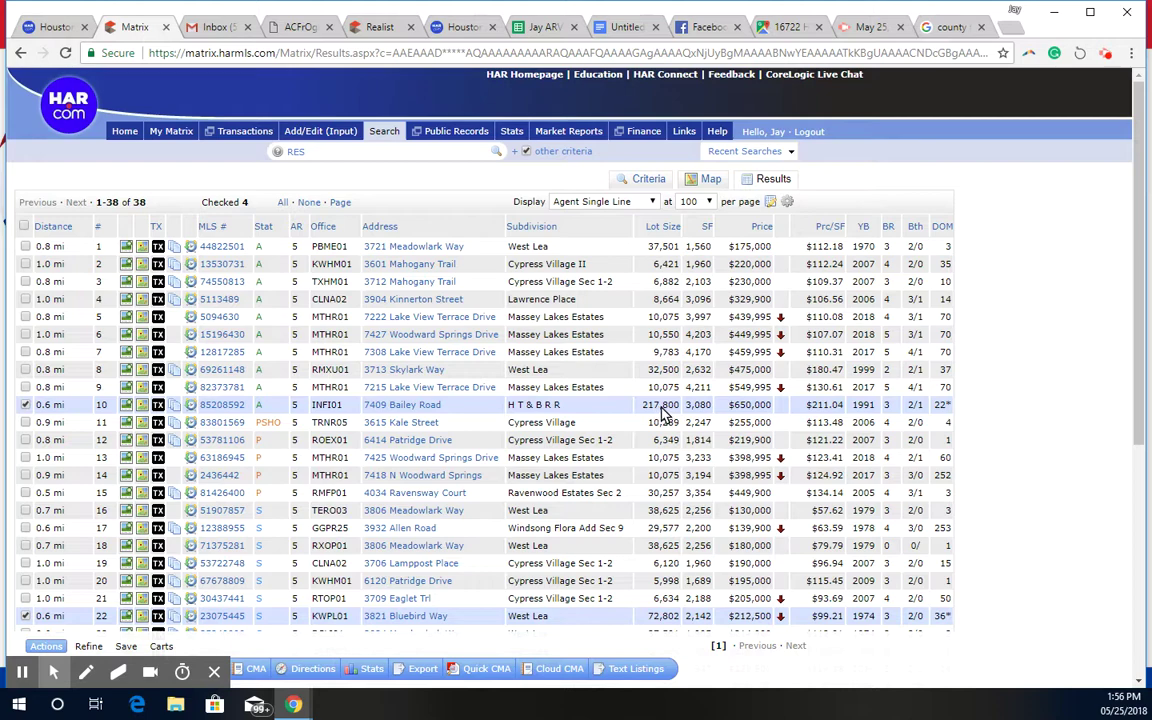
Switch to the Google Maps Street View of the subject property and look all the way around from the road
{"action": "left_click", "coordinate": [790, 27]}
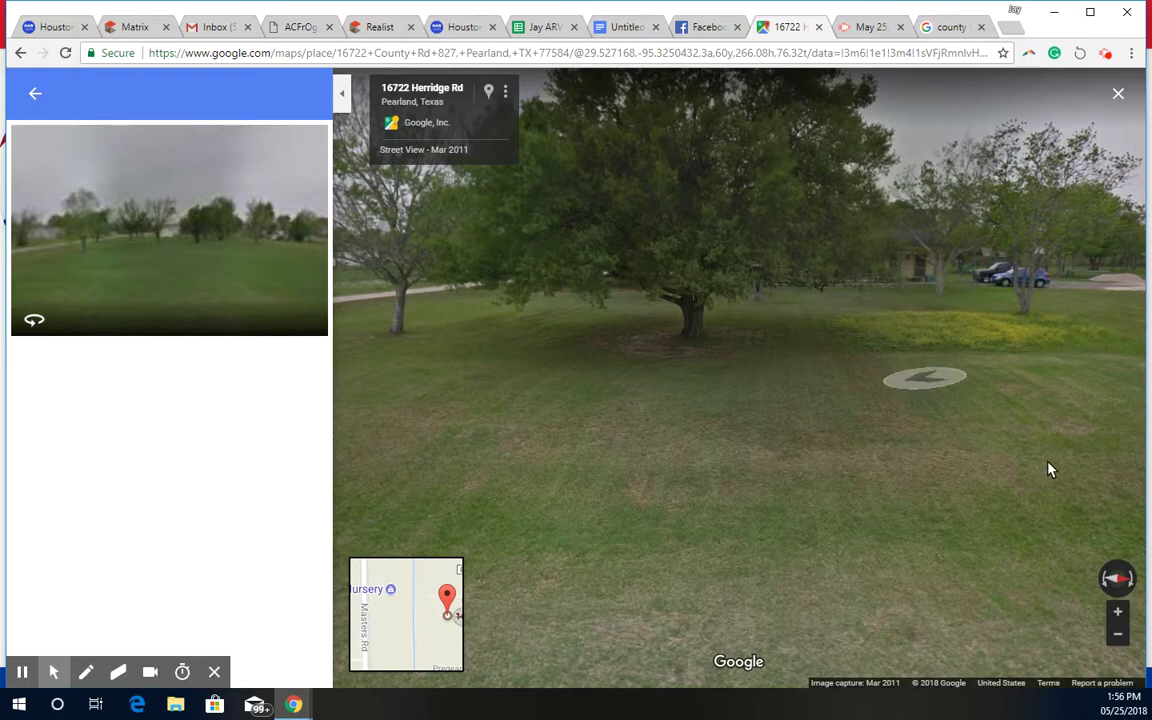
{"action": "left_click", "coordinate": [1130, 586]}
{"action": "left_click", "coordinate": [1130, 586]}
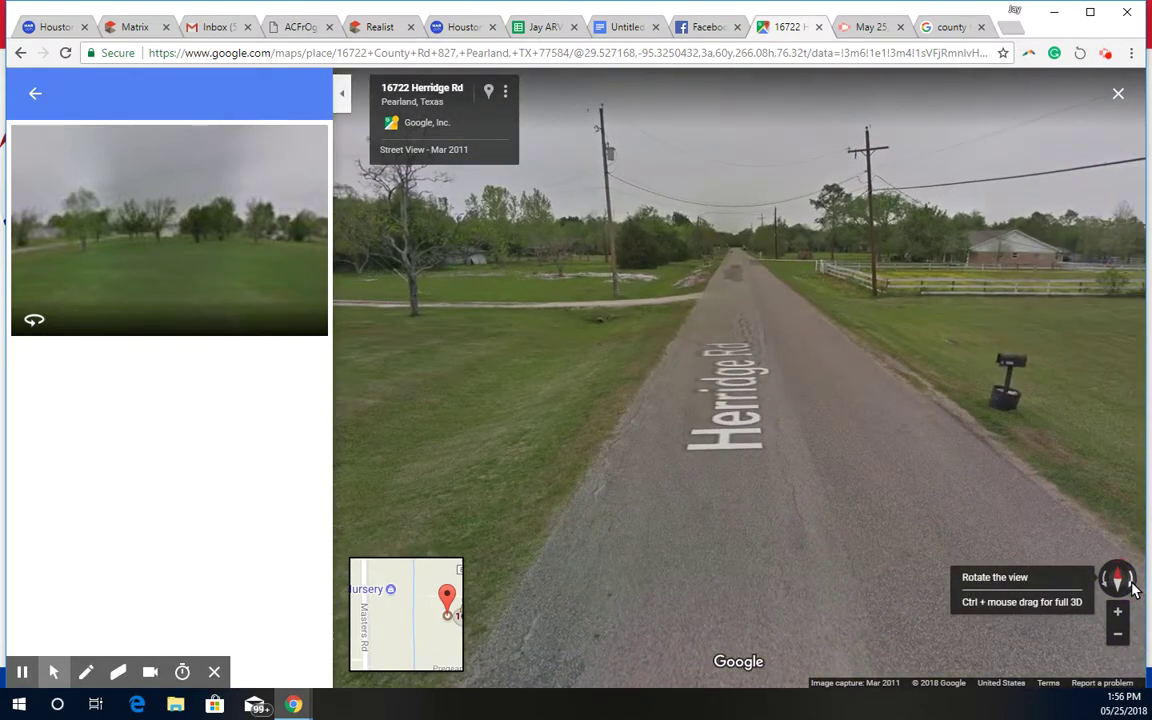
{"action": "left_click", "coordinate": [1130, 586]}
{"action": "left_click", "coordinate": [1130, 586]}
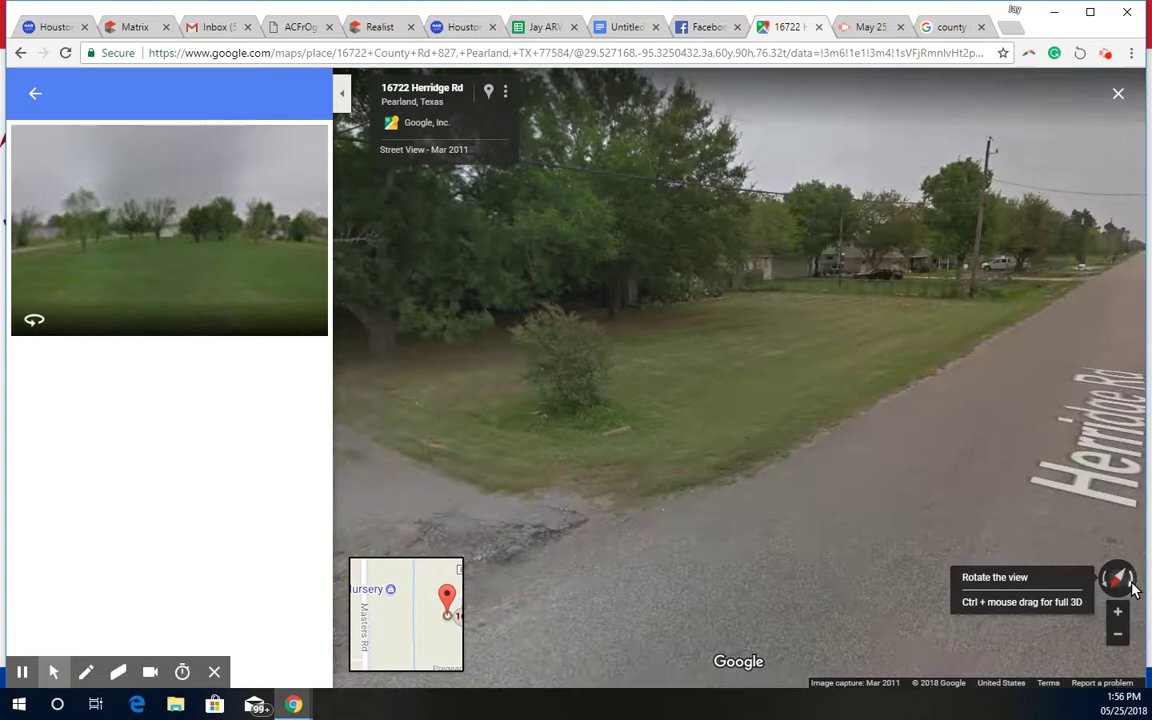
{"action": "left_click", "coordinate": [1130, 586]}
{"action": "left_click", "coordinate": [1130, 586]}
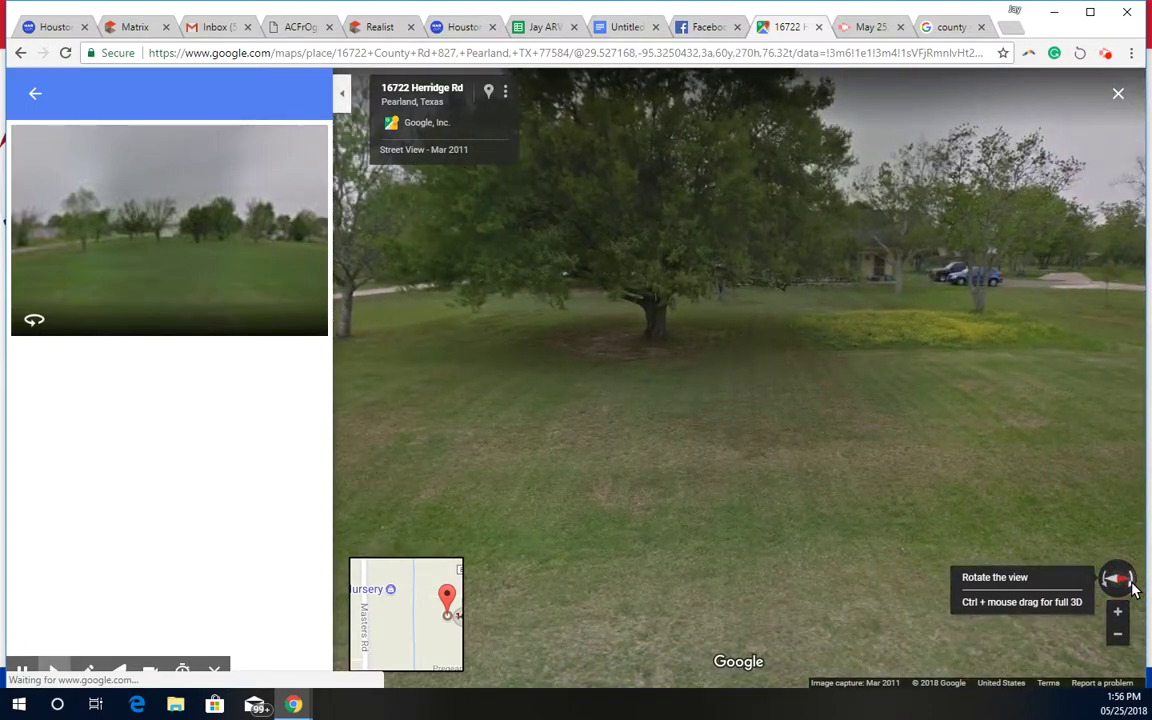
Advance one position along Herridge Rd in Street View and survey the surroundings in a full circle
{"action": "left_click", "coordinate": [1025, 373]}
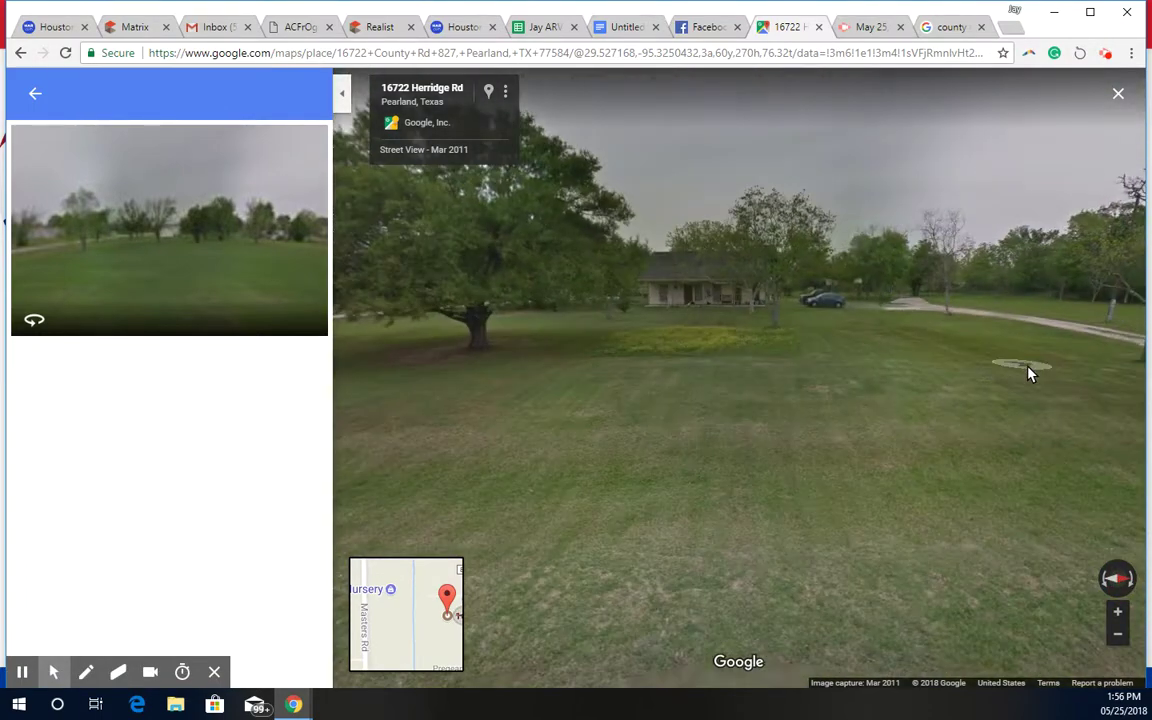
{"action": "left_click", "coordinate": [1131, 590]}
{"action": "left_click", "coordinate": [1131, 590]}
{"action": "left_click", "coordinate": [1131, 590]}
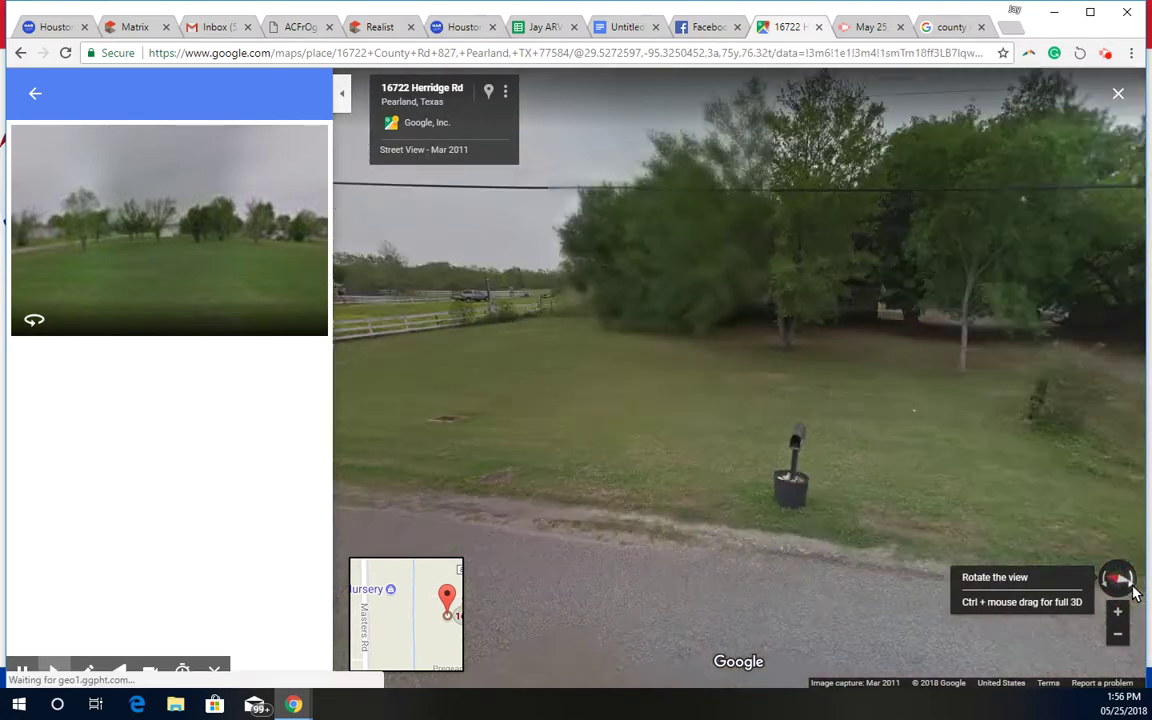
{"action": "left_click", "coordinate": [1131, 590]}
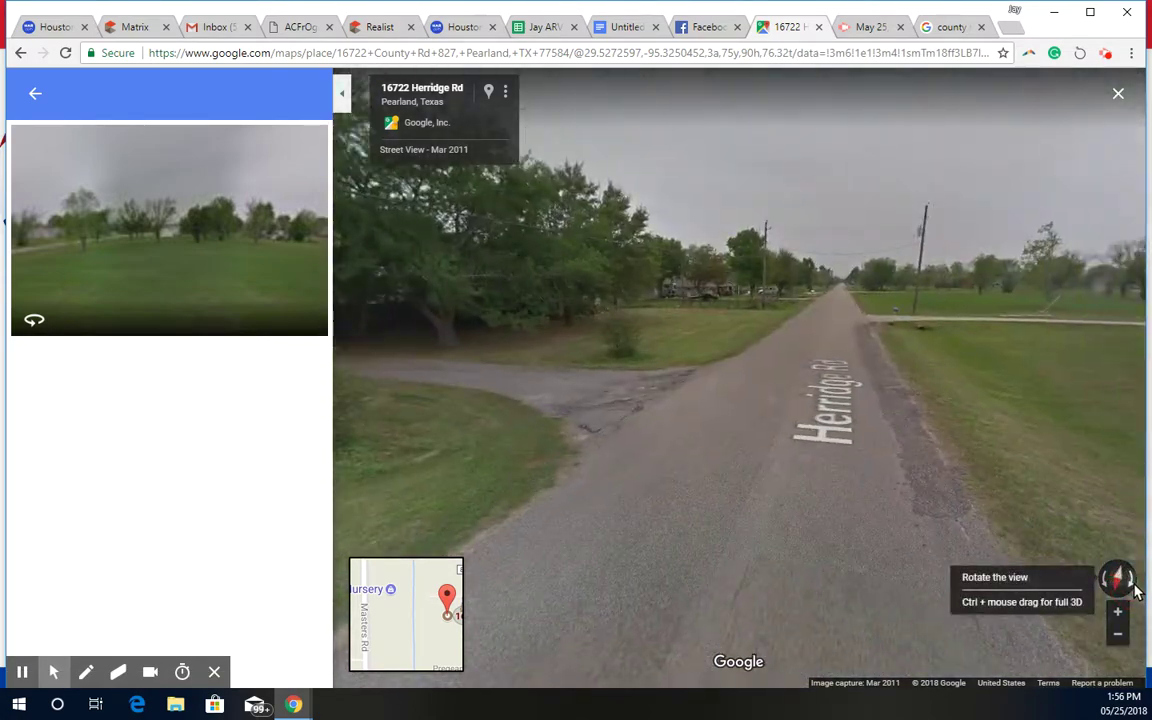
{"action": "left_click", "coordinate": [1131, 590]}
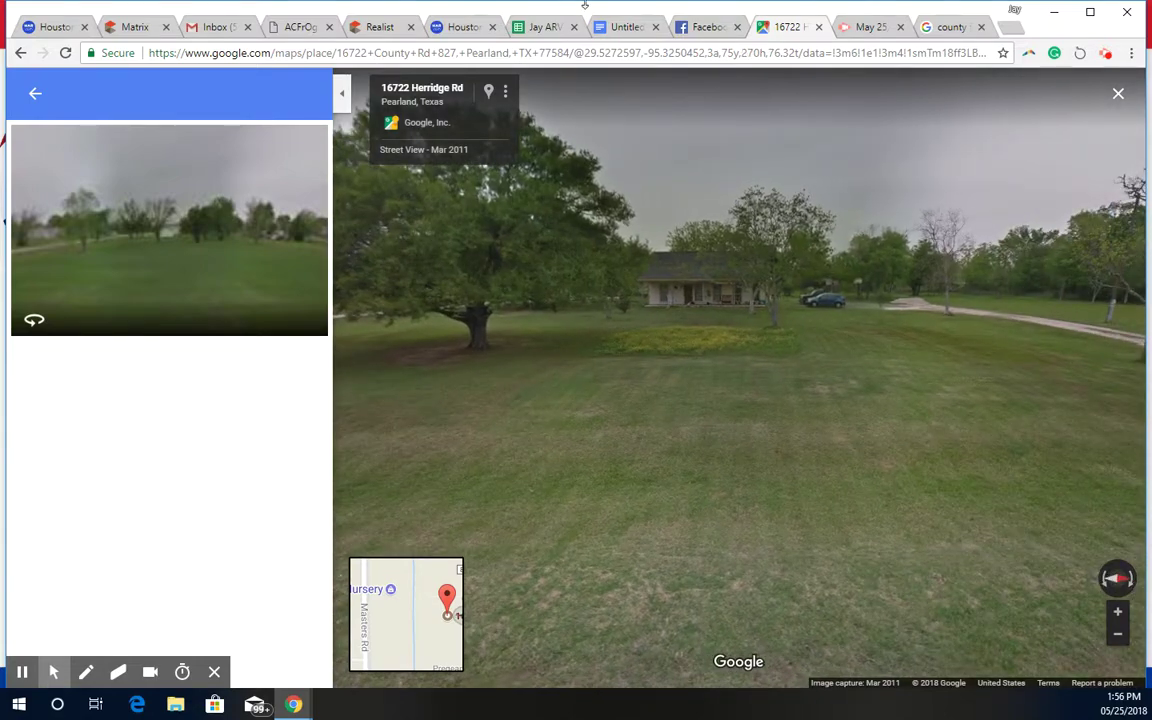
Return to the Matrix results briefly and switch to the subject property's Realist report
{"action": "left_click", "coordinate": [138, 27]}
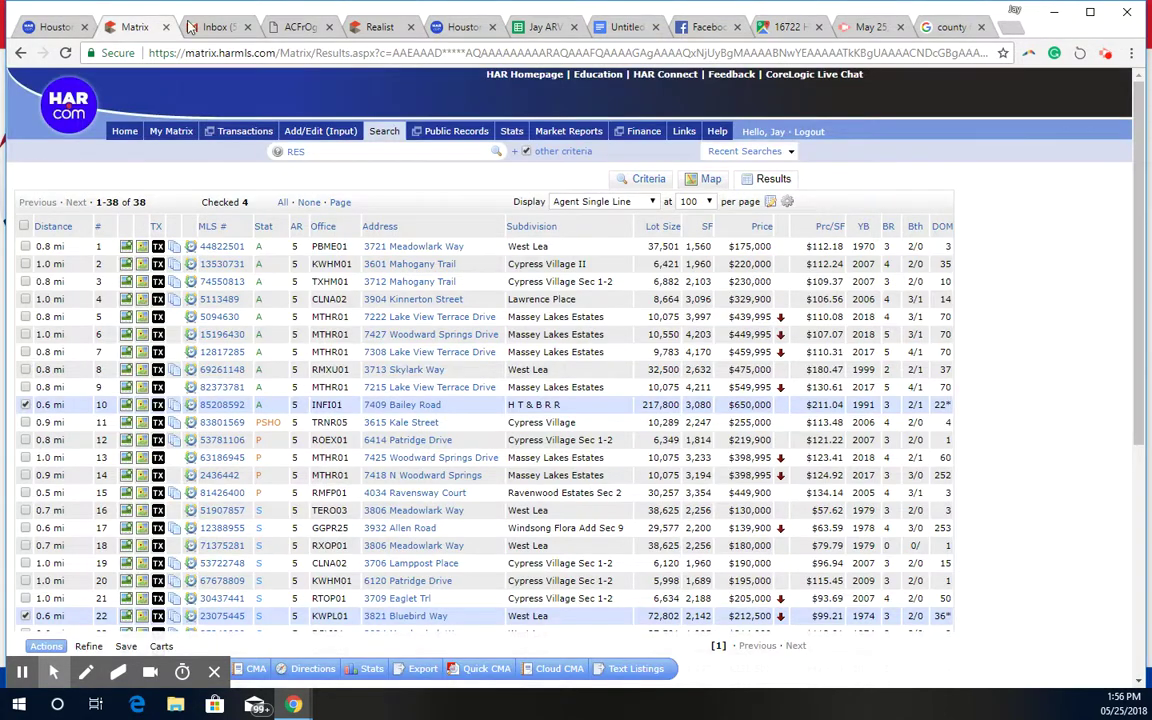
{"action": "left_click", "coordinate": [372, 27]}
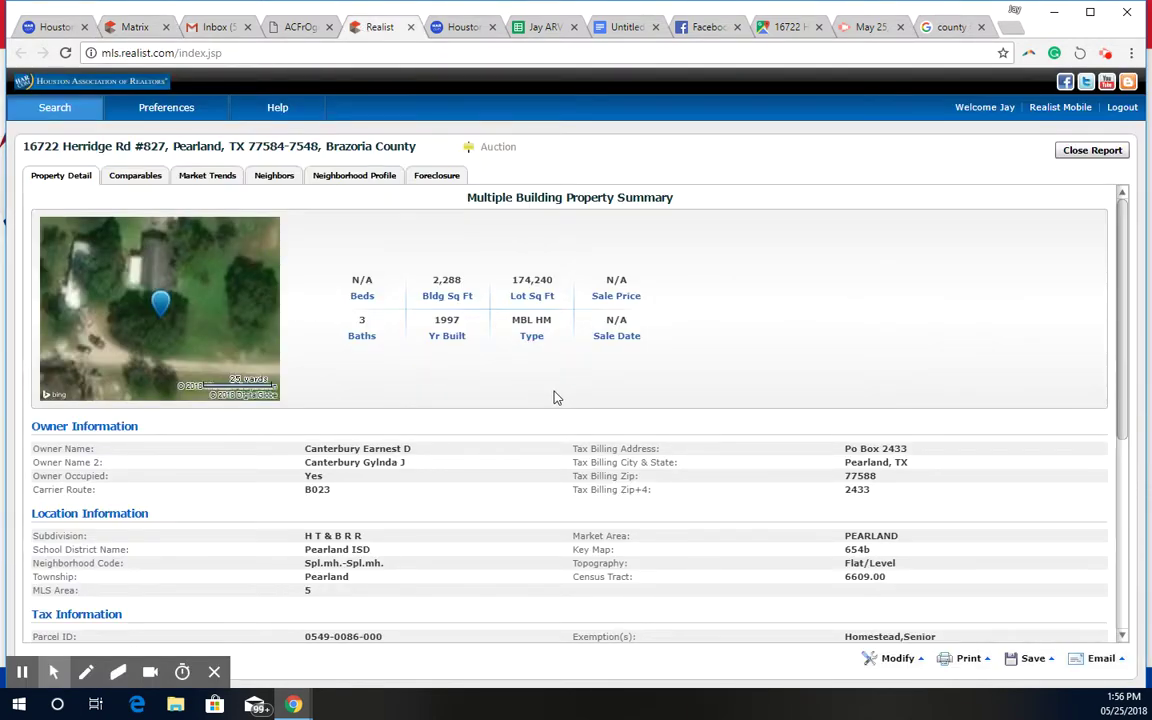